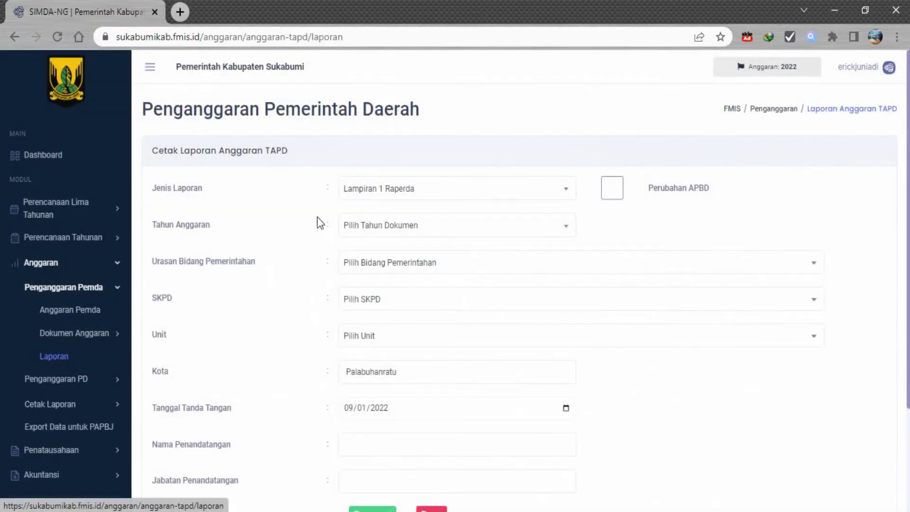
Generate the Lampiran 2 Raperda report for budget year 2022.
left_click(422, 187)
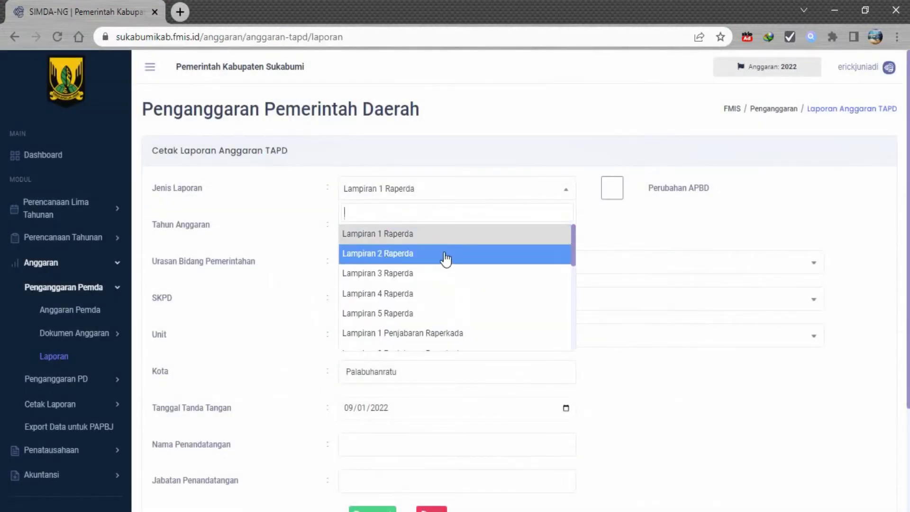
left_click(406, 259)
left_click(480, 228)
left_click(439, 291)
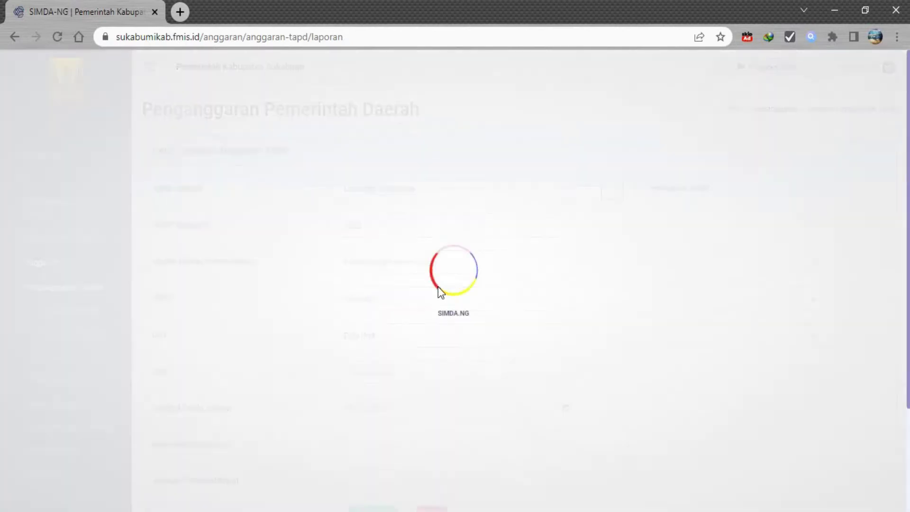
scroll(436, 294, "down", 3)
left_click(396, 426)
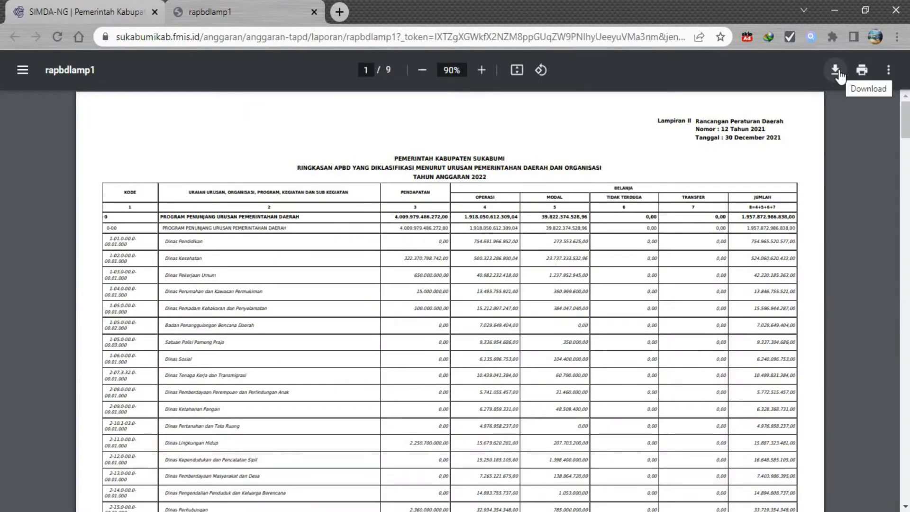
Download the report to the Downloads folder as RptLampiranRaperda, replacing the existing PDF.
left_click(837, 72)
left_click(252, 290)
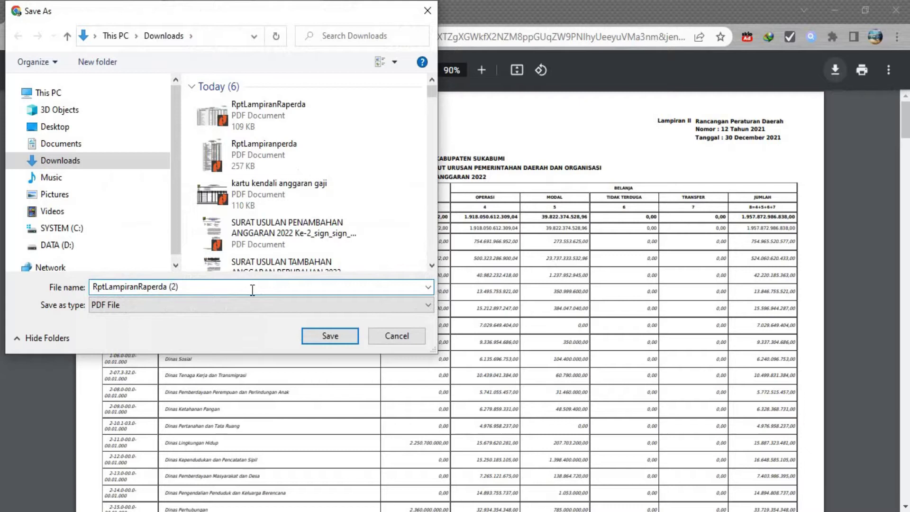
key("BackSpace")
key("BackSpace")
key("BackSpace")
key("BackSpace")
key("Return")
key("Left")
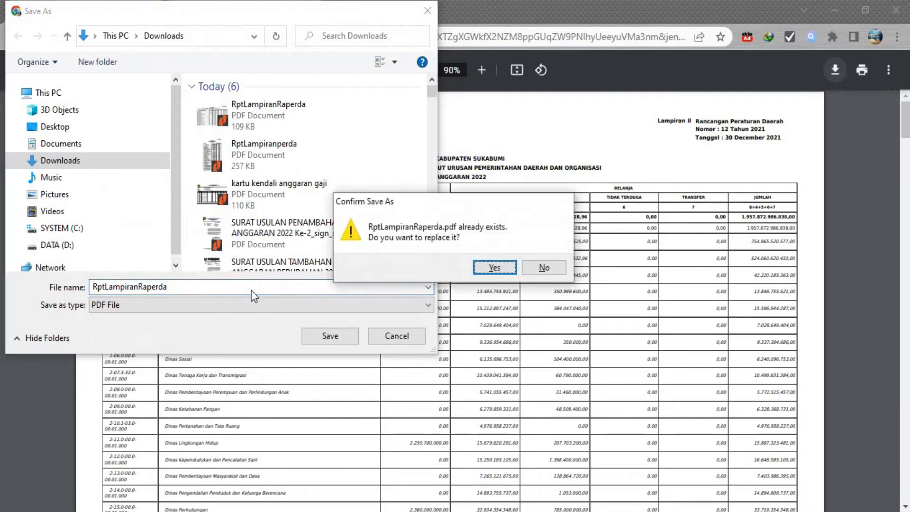
key("Return")
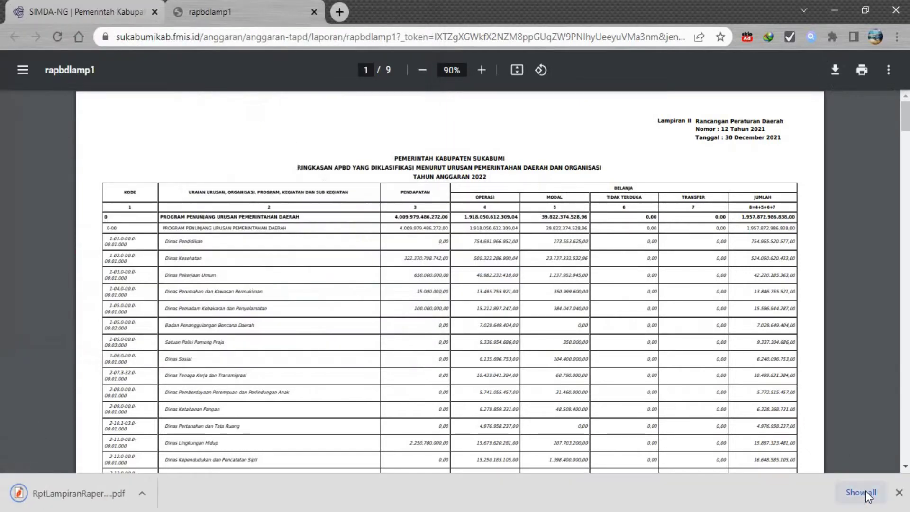
Locate the downloaded RptLampiranRaperda PDF in its folder and open it in Nitro Pro.
left_click(863, 493)
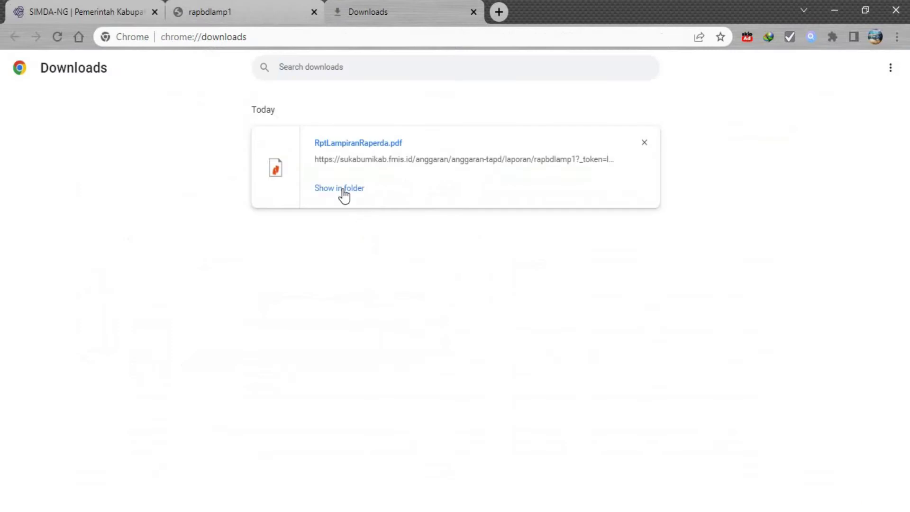
left_click(344, 190)
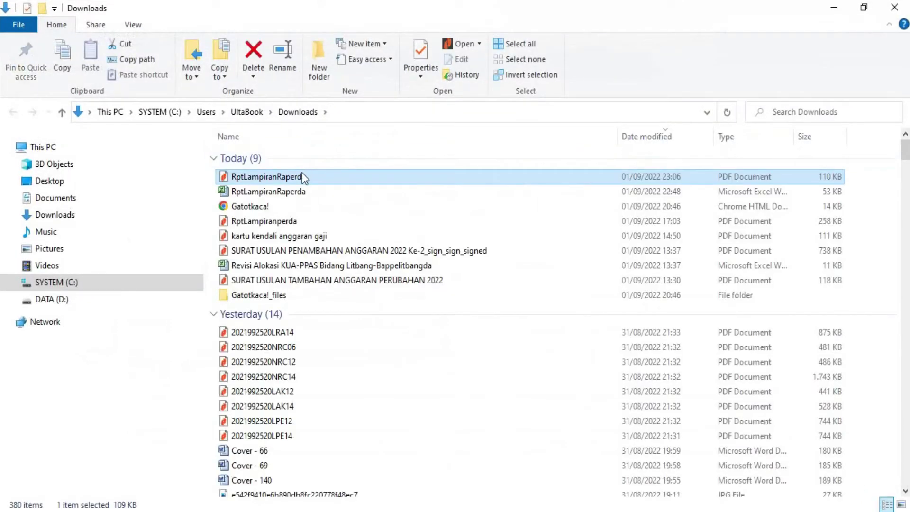
double_click(303, 177)
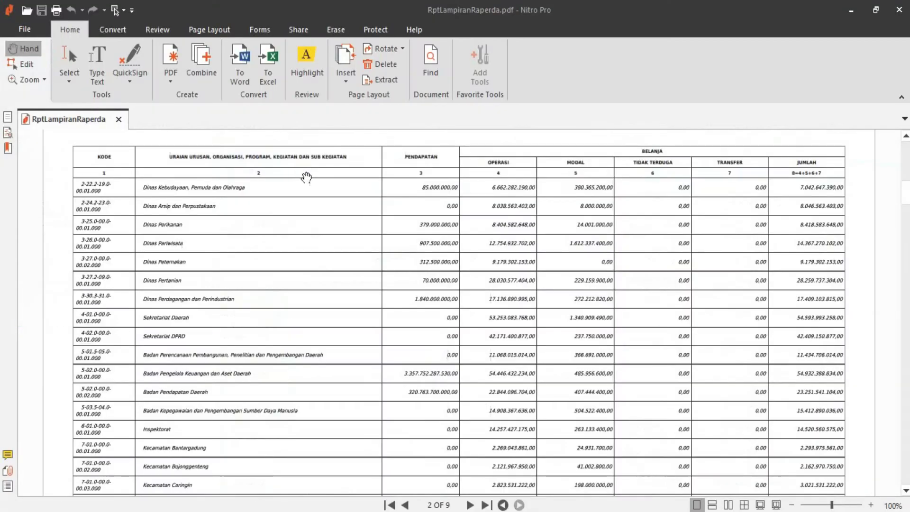
Convert the PDF to a single Excel sheet in the original file's folder, overwriting the existing output file.
left_click(269, 70)
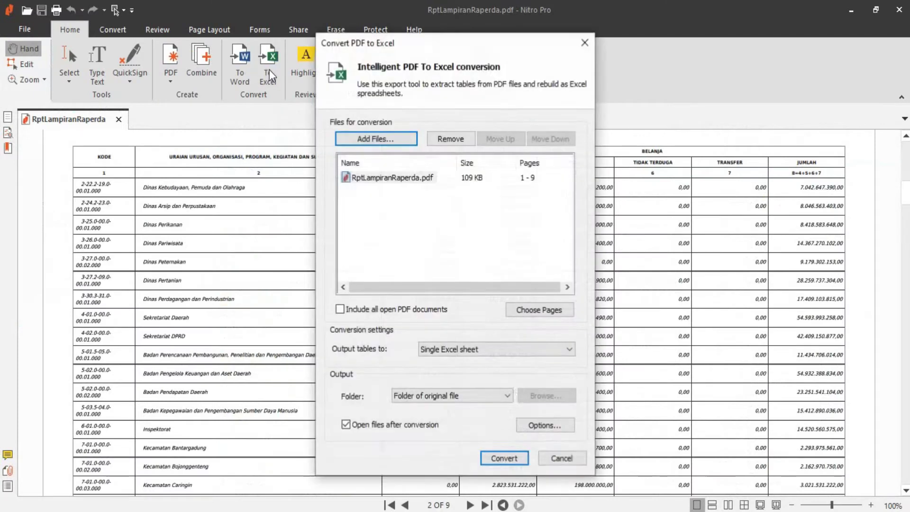
left_click(508, 456)
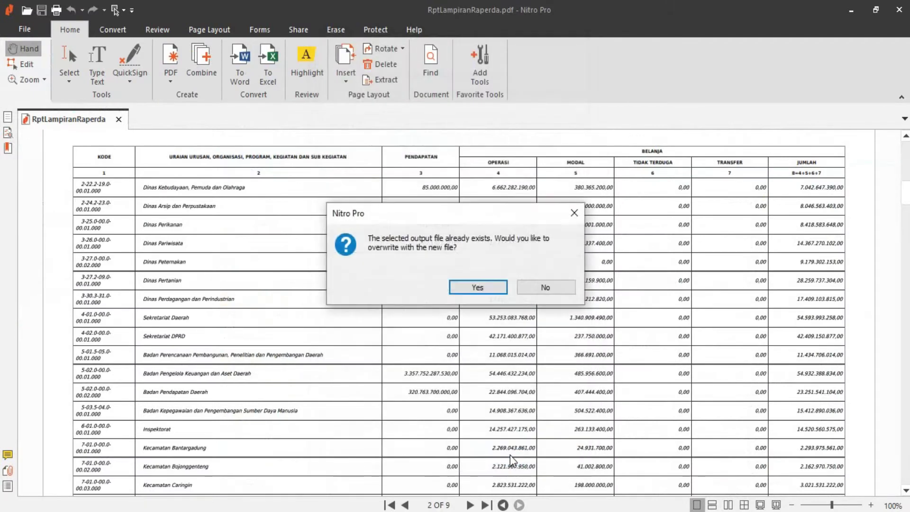
left_click(488, 293)
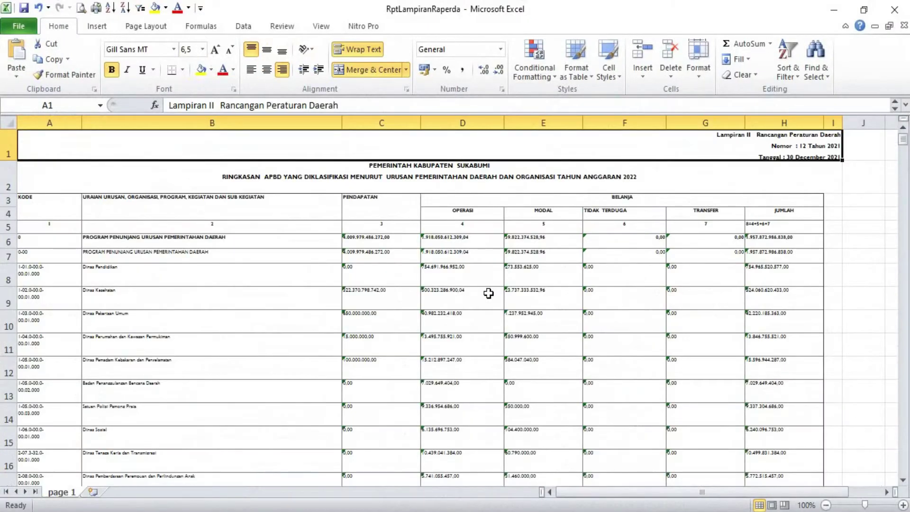
Unmerge all cells of the converted sheet and turn off text wrapping.
key("ctrl+a")
scroll(488, 293, "down", 4)
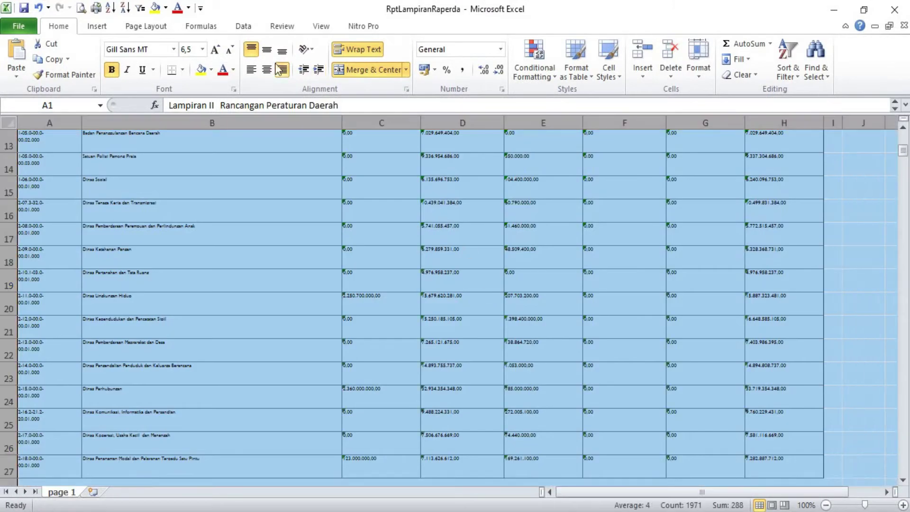
left_click(365, 70)
left_click(362, 49)
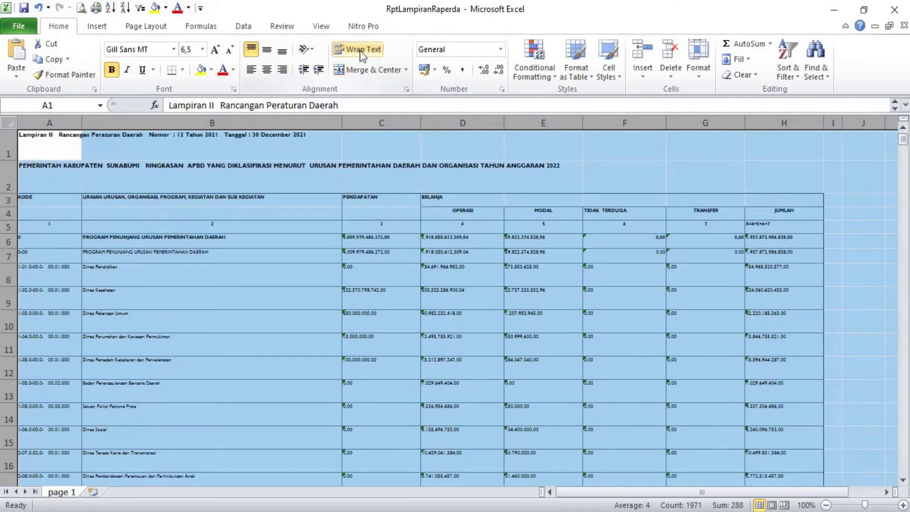
Set the font size of the whole sheet to 9 and reduce all rows to single-line height.
left_click(202, 49)
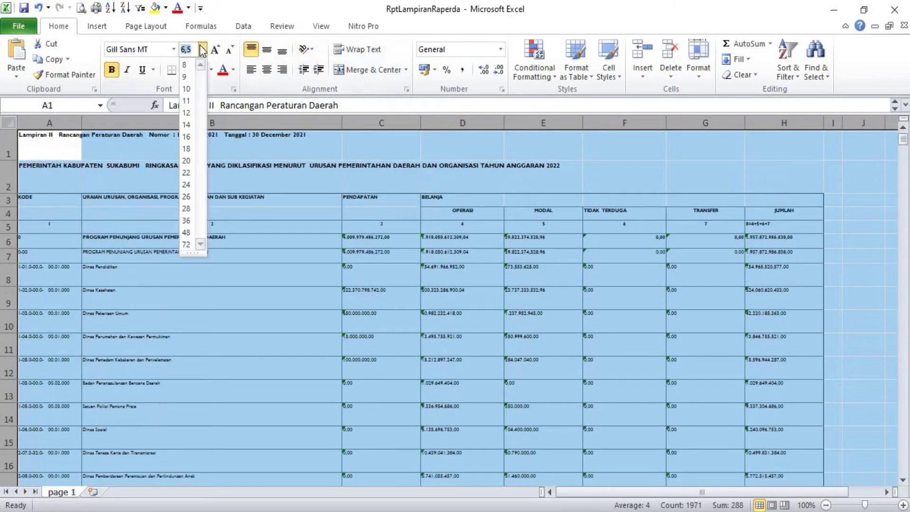
left_click(186, 77)
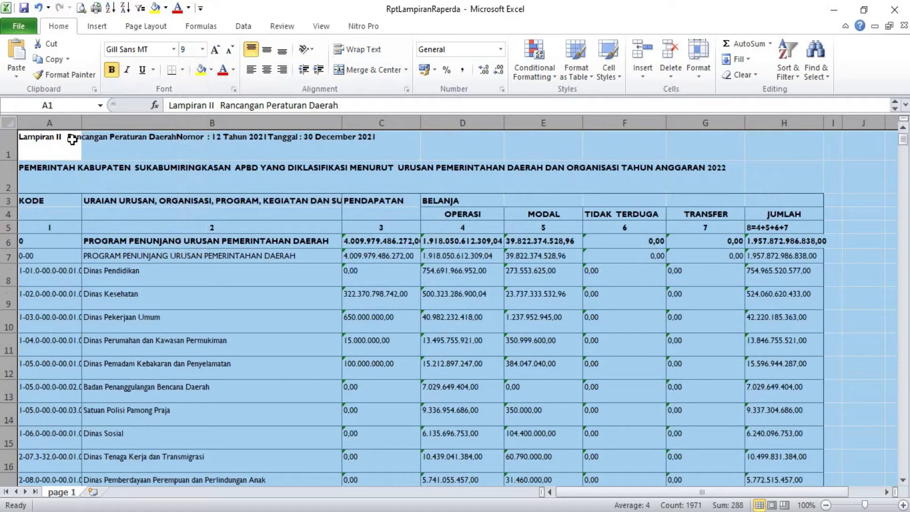
left_click_drag(8, 160, 9, 145)
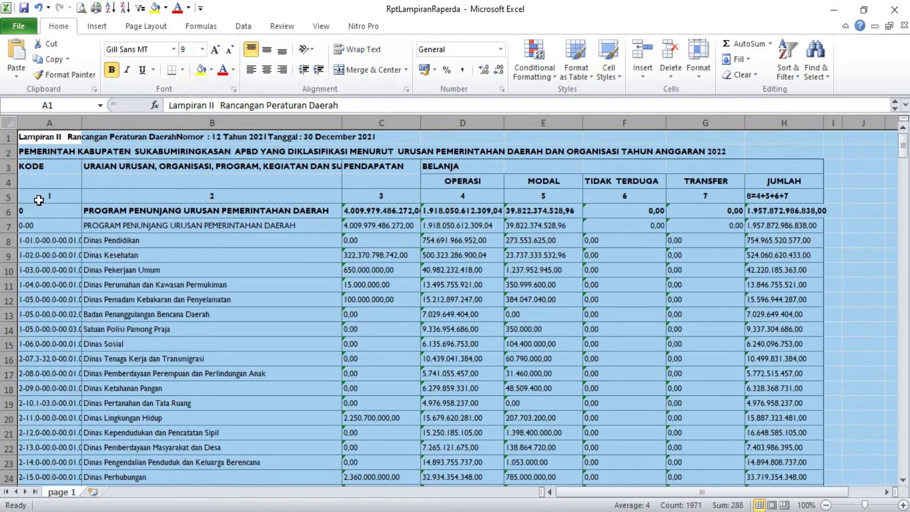
Insert a blank column before the KODE column and enter =LEN(B5) in cell A5.
left_click(39, 200)
key("alt+h")
key("i")
key("c")
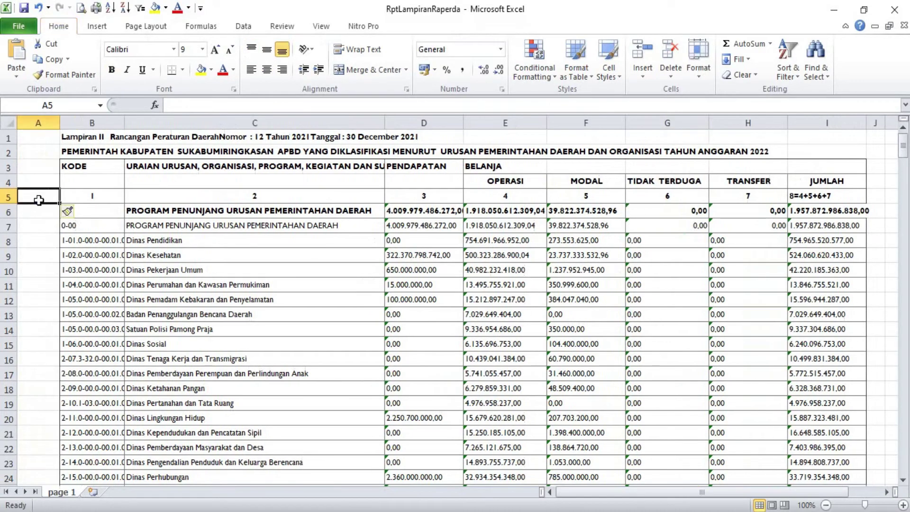
type("=len")
key("Escape")
type("=len(b5)")
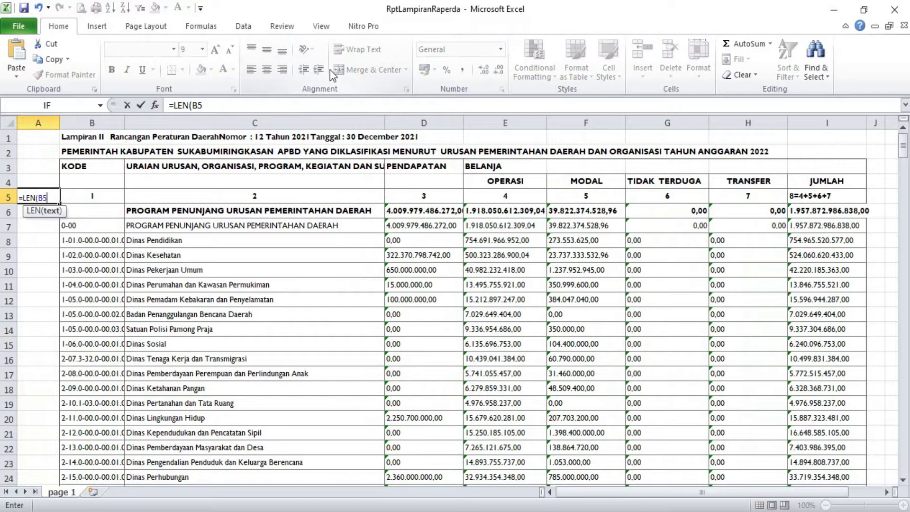
key("Return")
Fill the LEN formula from A5 down column A to the last data row, 354.
key("Right")
key("ctrl+Down")
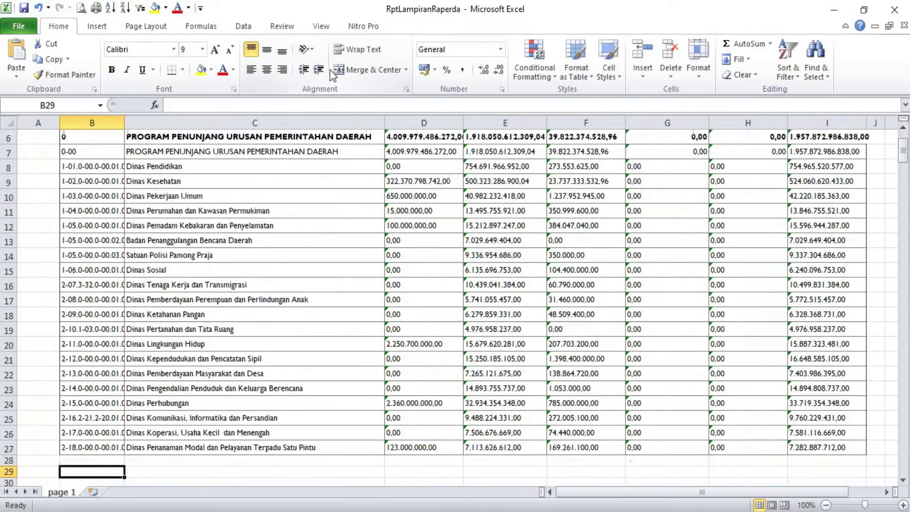
key("Left")
key("ctrl+shift+Up")
key("ctrl+d")
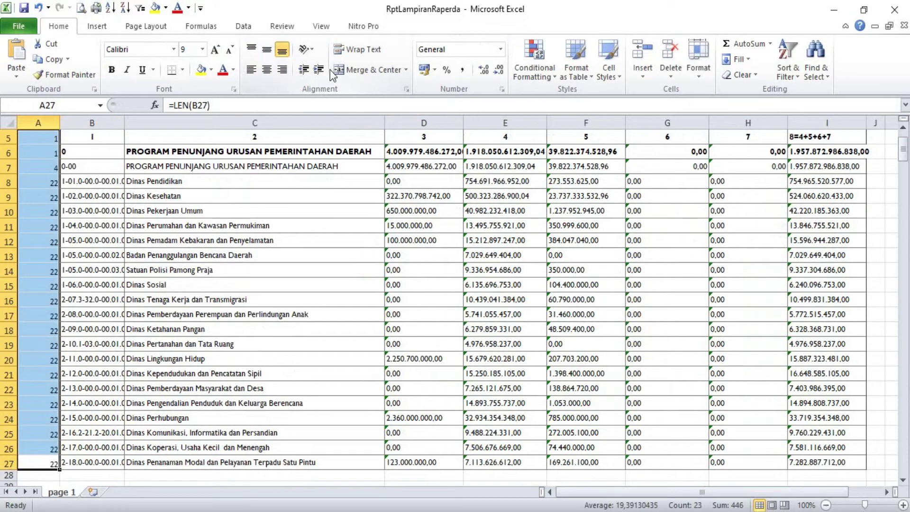
key("ctrl+Down")
key("Right")
key("ctrl+Up")
key("Left")
key("ctrl+shift+Up")
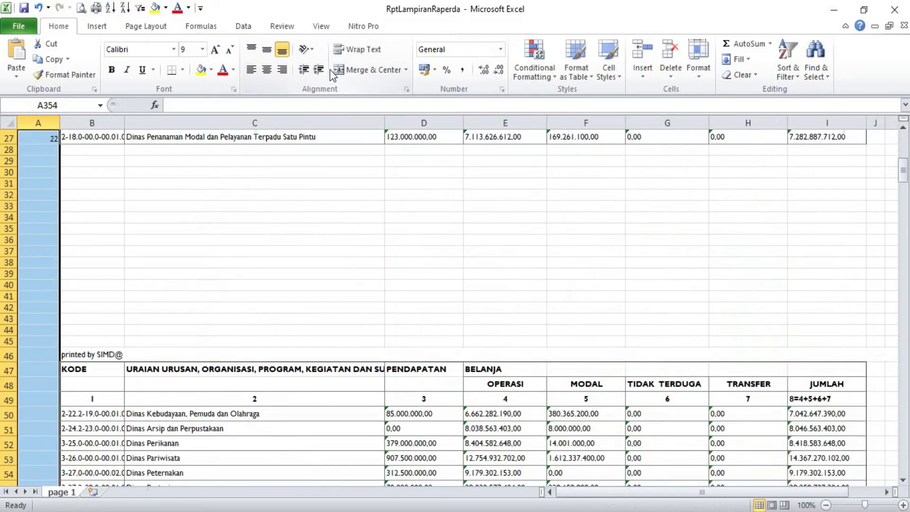
key("ctrl+d")
Turn on filtering for the range A5:I354, using row 5 as the header row.
key("ctrl+Up")
key("Up")
key("Up")
key("Up")
key("Up")
key("Down")
key("Down")
key("Down")
key("Down")
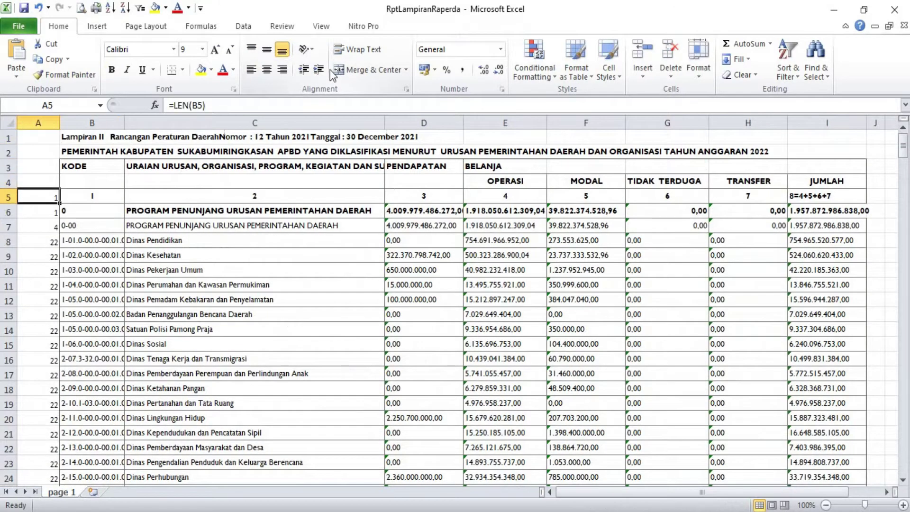
key("ctrl+shift+End")
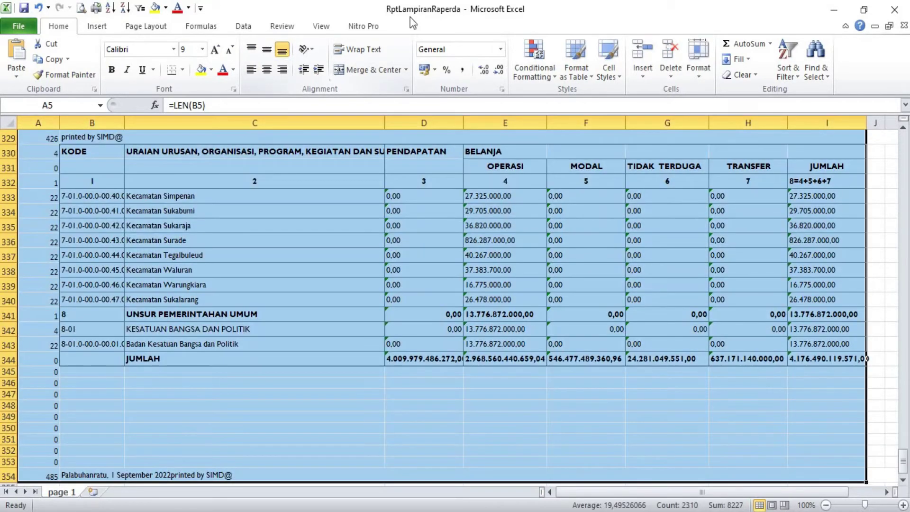
scroll(496, 224, "up", 20)
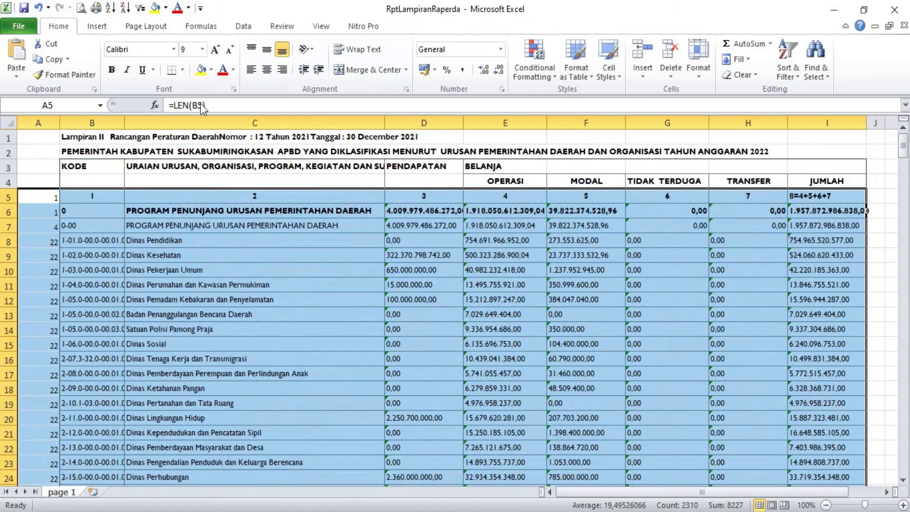
left_click(141, 8)
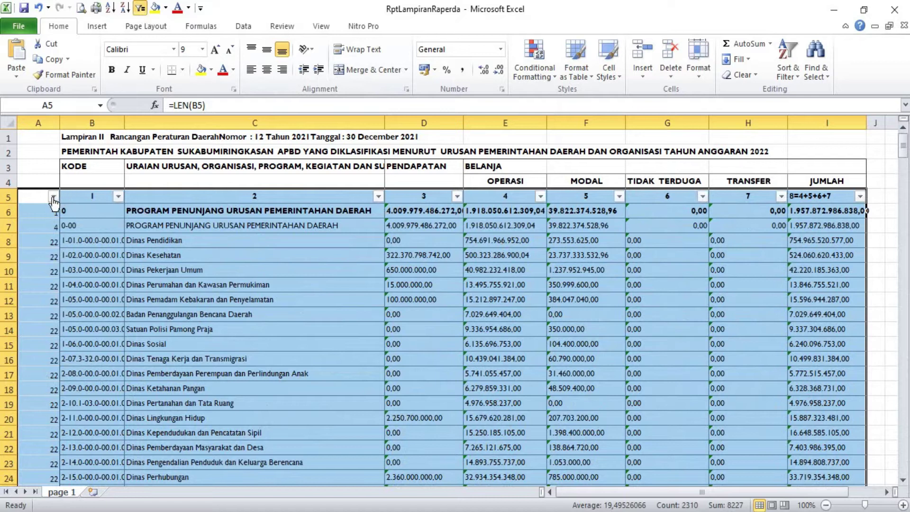
Filter column A to show only rows with the code length 22.
left_click(54, 196)
left_click(56, 326)
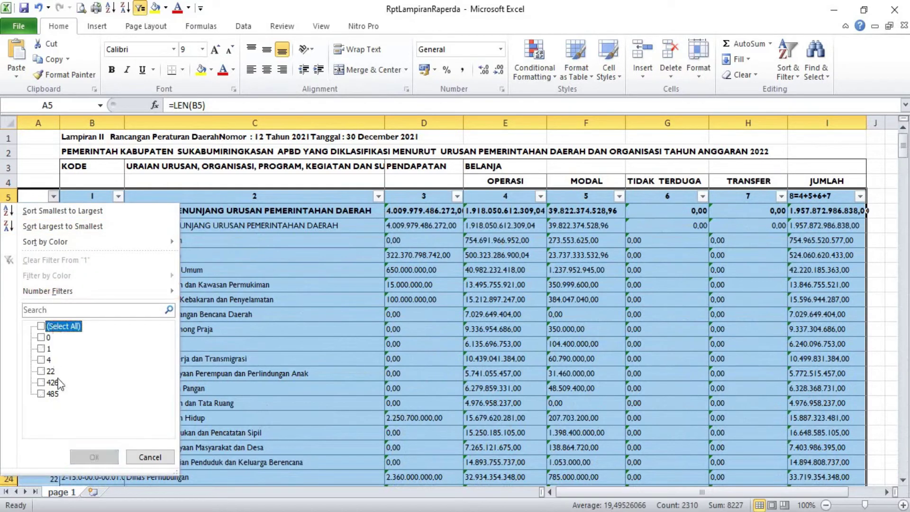
left_click(49, 372)
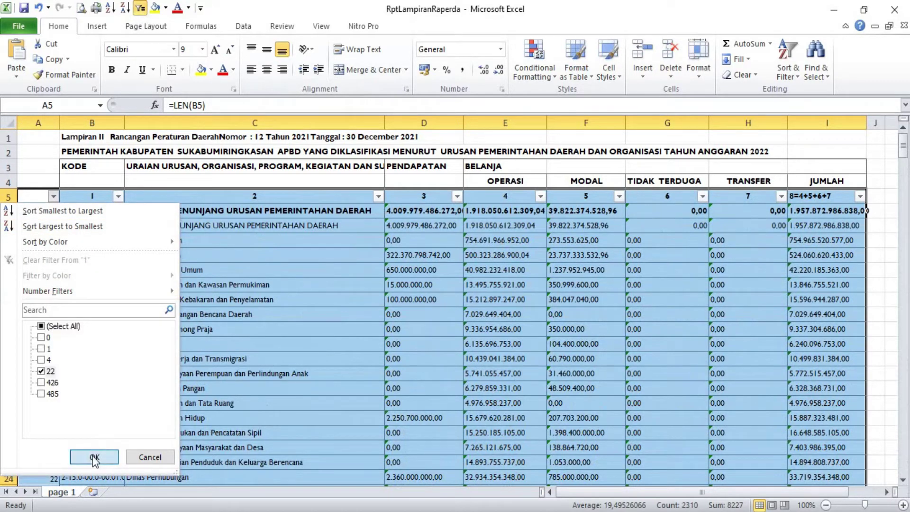
left_click(94, 457)
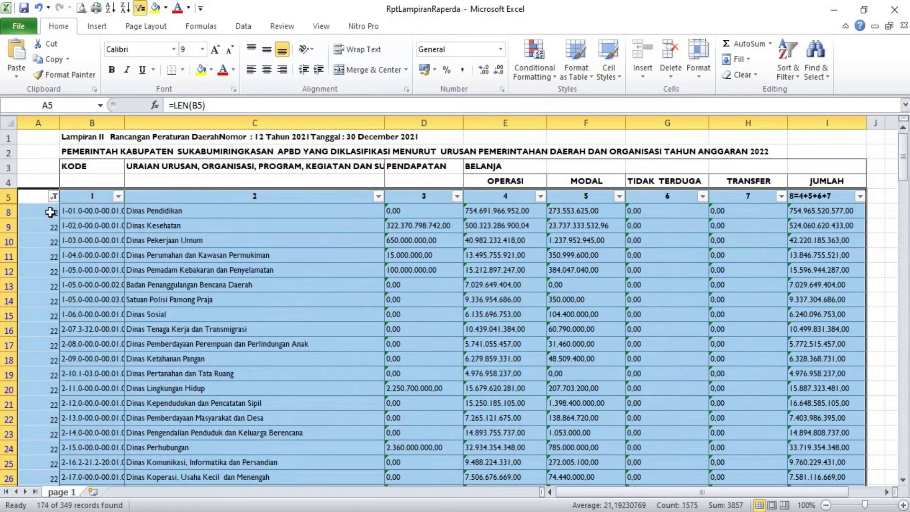
Copy the filtered rows from A8 to the last record in column I and paste them into a new worksheet.
left_click_drag(49, 212, 449, 240)
key("ctrl+shift+Right")
key("ctrl+shift+Down")
key("ctrl+c")
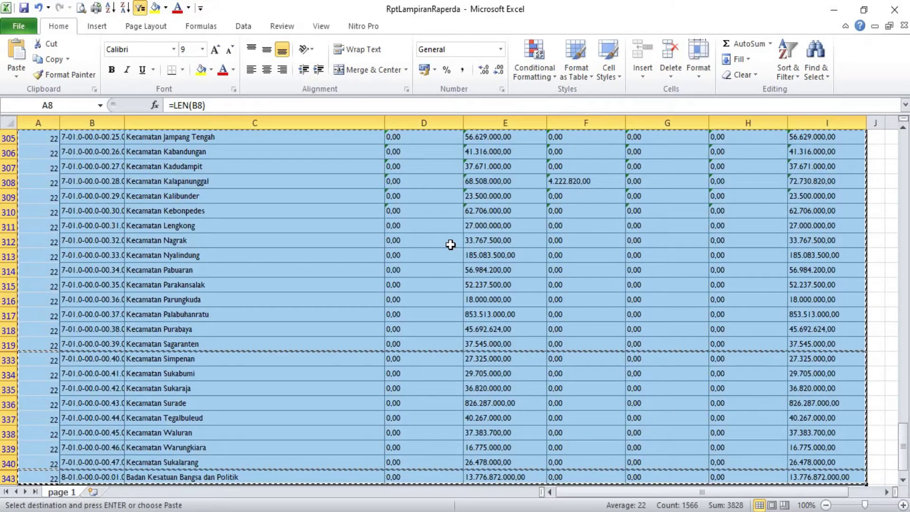
left_click(93, 492)
key("ctrl+v")
Narrow column A of the new sheet and insert a blank row above the pasted data.
left_click_drag(59, 122, 30, 122)
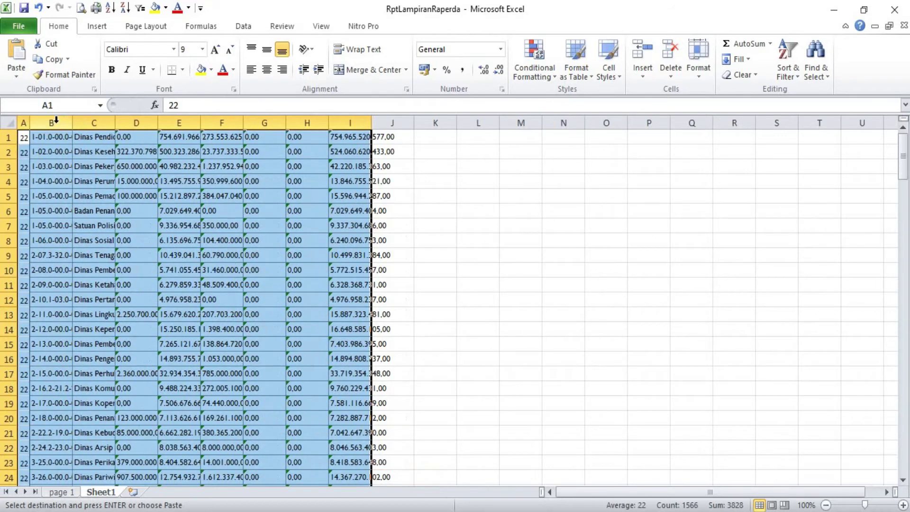
left_click(24, 120)
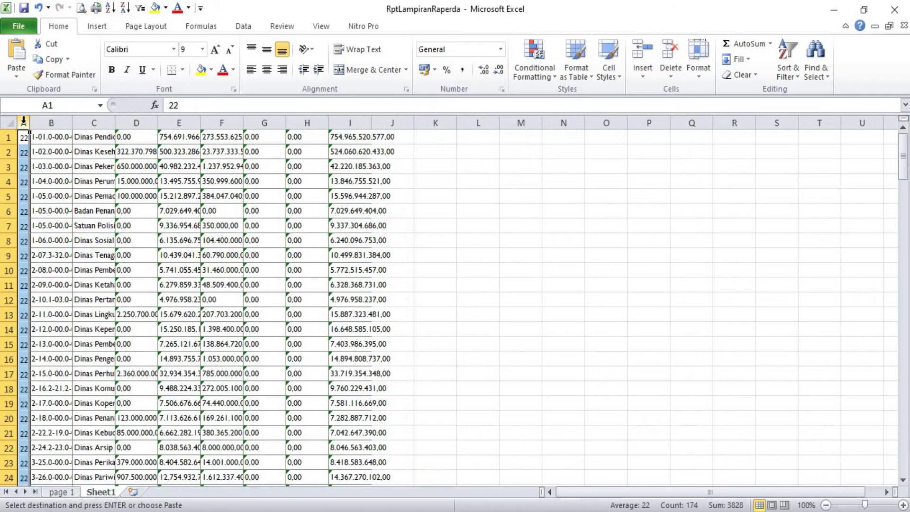
key("alt+i")
key("r")
key("Left")
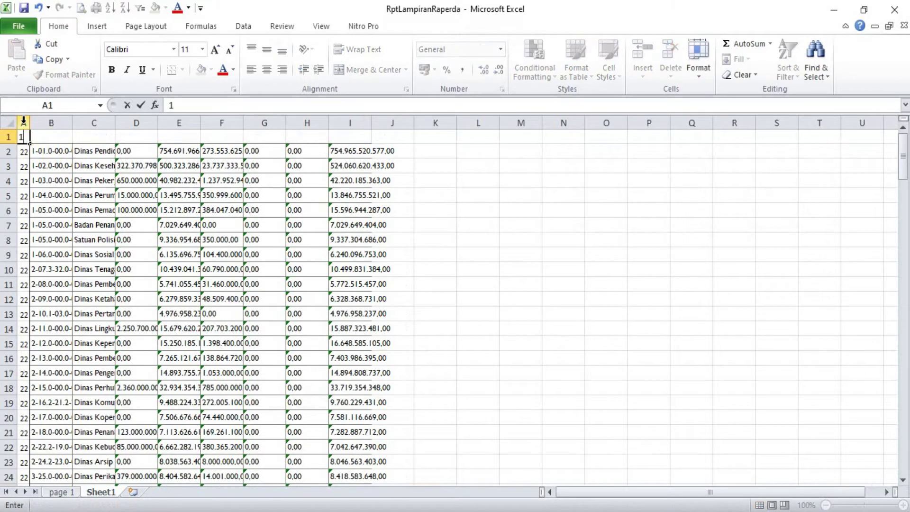
Enter 1 as text in A1 and fill the series across to I1 as headers numbered 1 to 9.
key("Right")
key("Left")
type("1")
key("Right")
key("Left")
type("'1")
key("ctrl+Return")
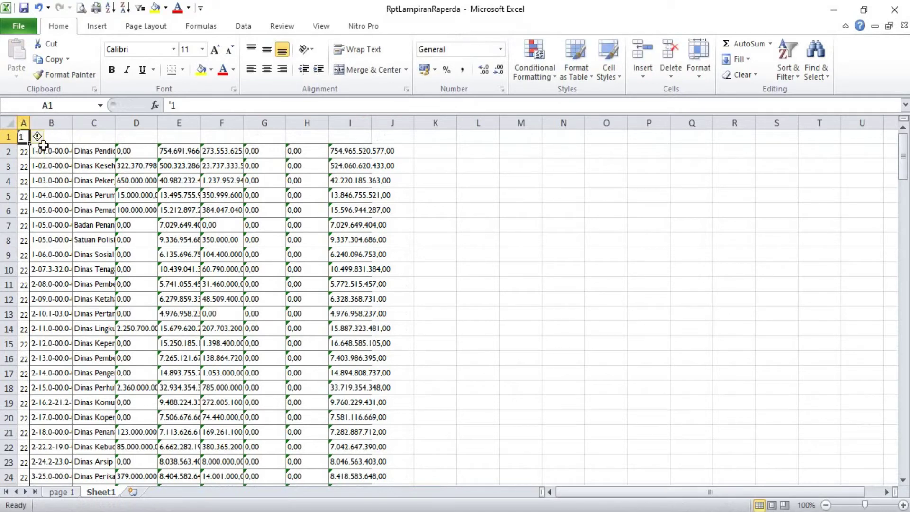
left_click_drag(30, 143, 373, 136)
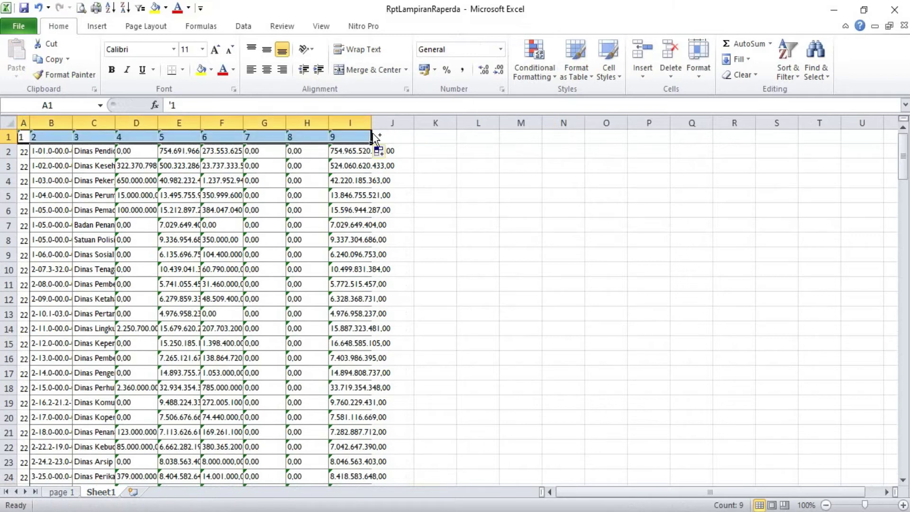
Create a PivotTable on a new worksheet from the range A1:I175 of Sheet1.
key("ctrl+shift+Down")
scroll(455, 303, "up", 20)
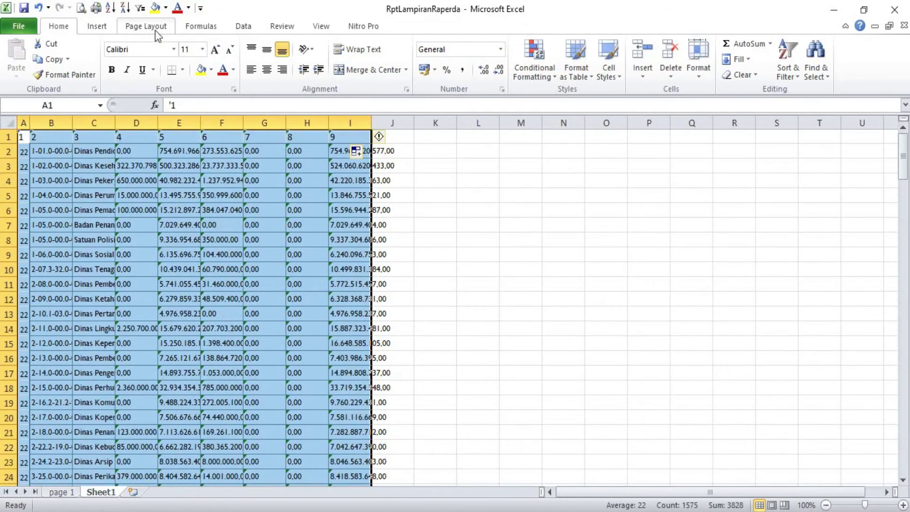
left_click(96, 26)
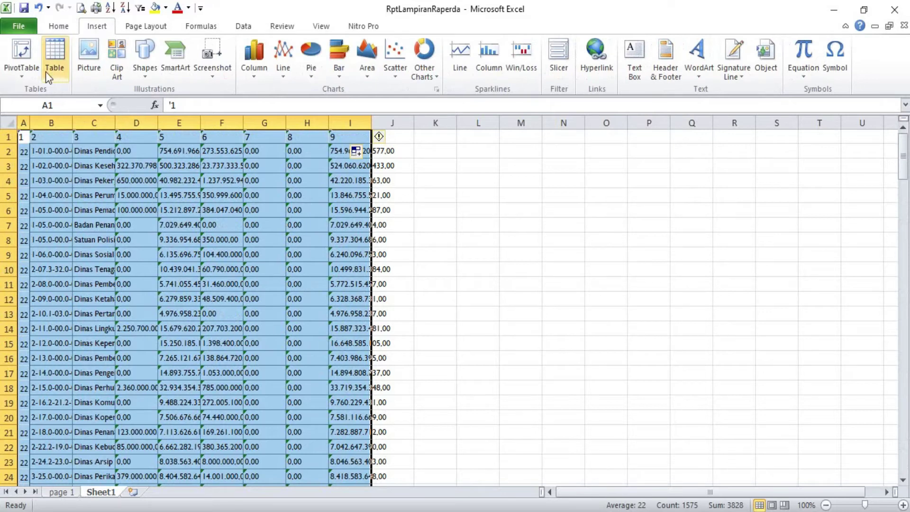
left_click(29, 76)
left_click(44, 94)
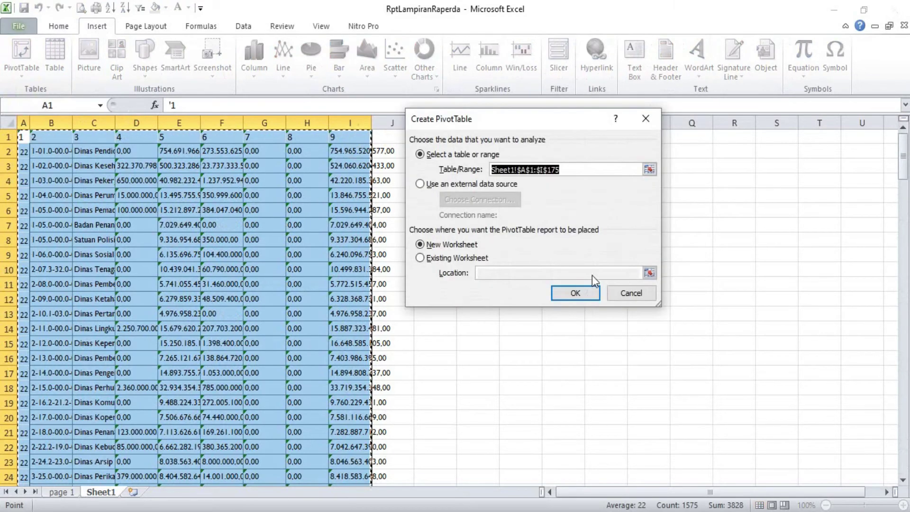
left_click(578, 292)
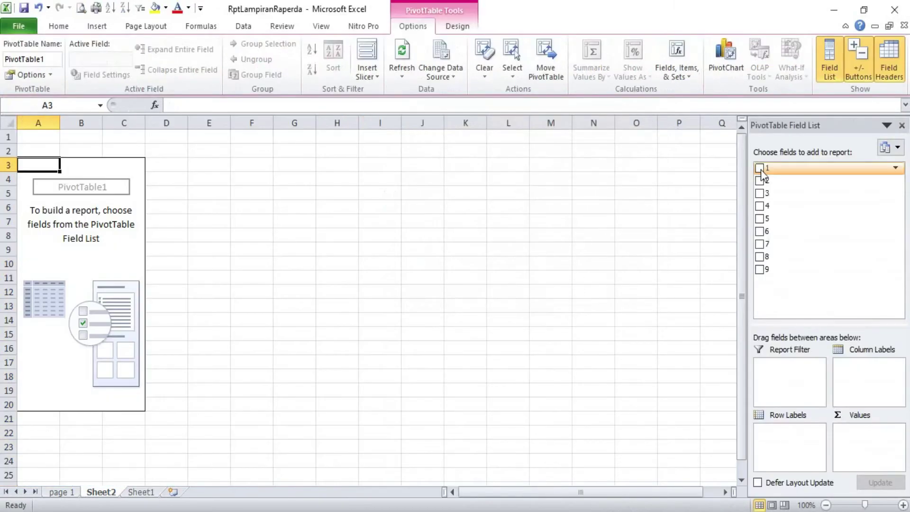
Add only fields 2 and 3 to the PivotTable's row labels, with 3 nested under 2.
left_click(759, 168)
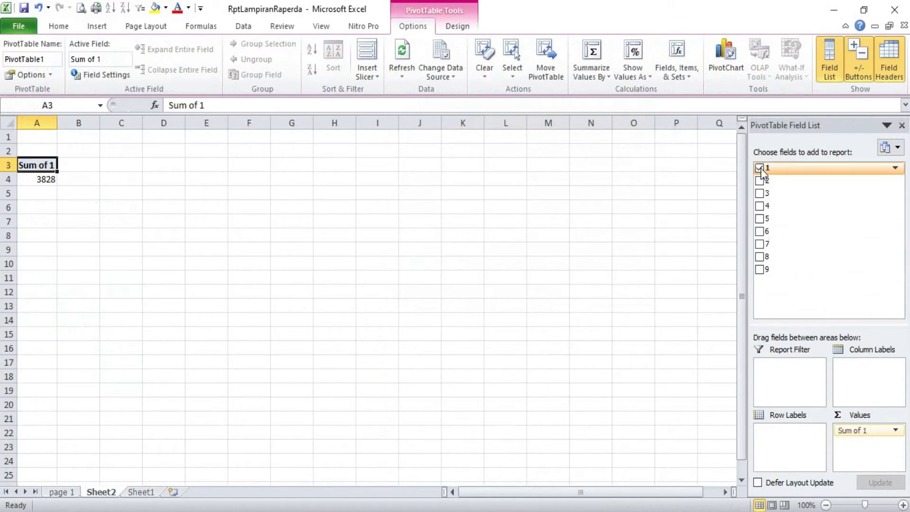
left_click(760, 168)
left_click(759, 181)
left_click_drag(765, 193, 783, 449)
Show PivotTable field 2 in tabular form with repeated item labels and remove its subtotals.
left_click(787, 443)
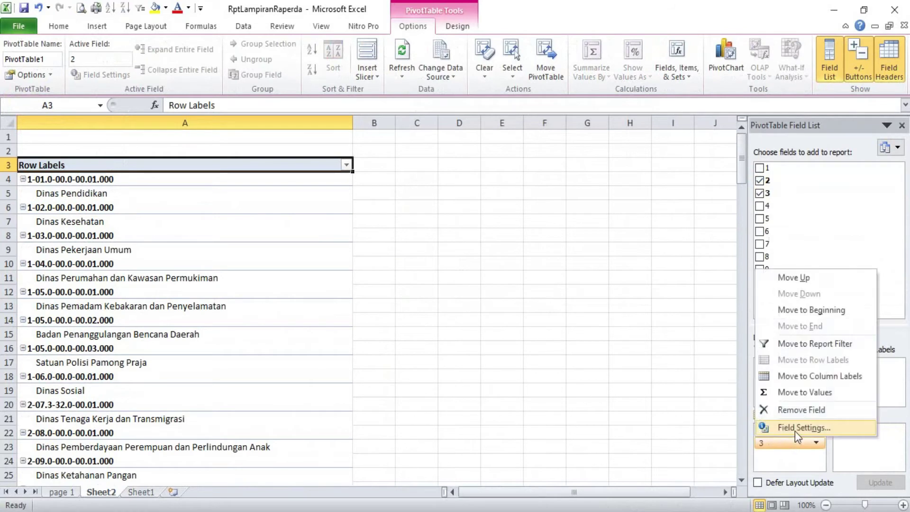
left_click(789, 442)
left_click(795, 427)
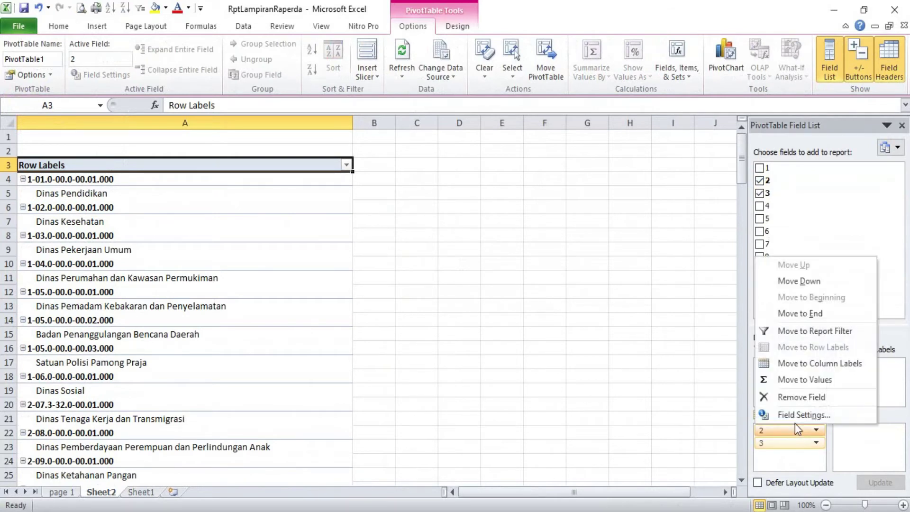
left_click(800, 414)
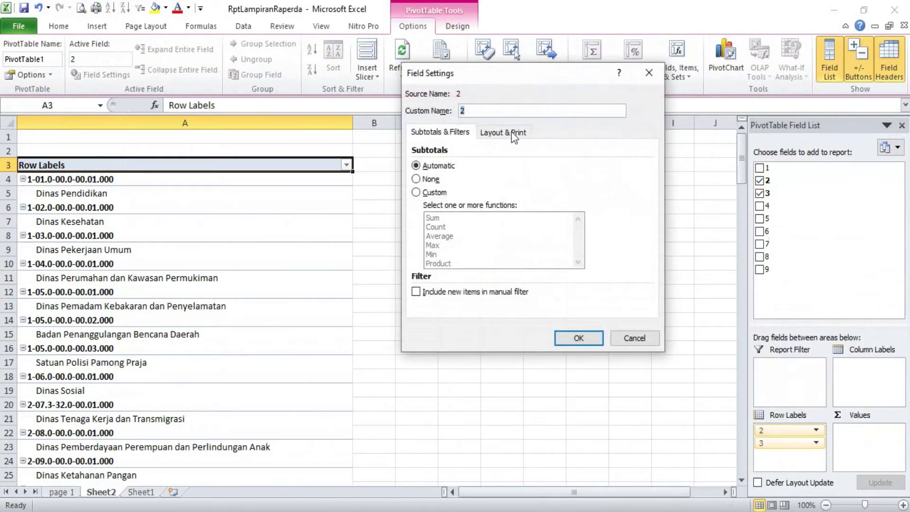
left_click(513, 134)
left_click(433, 205)
left_click(434, 226)
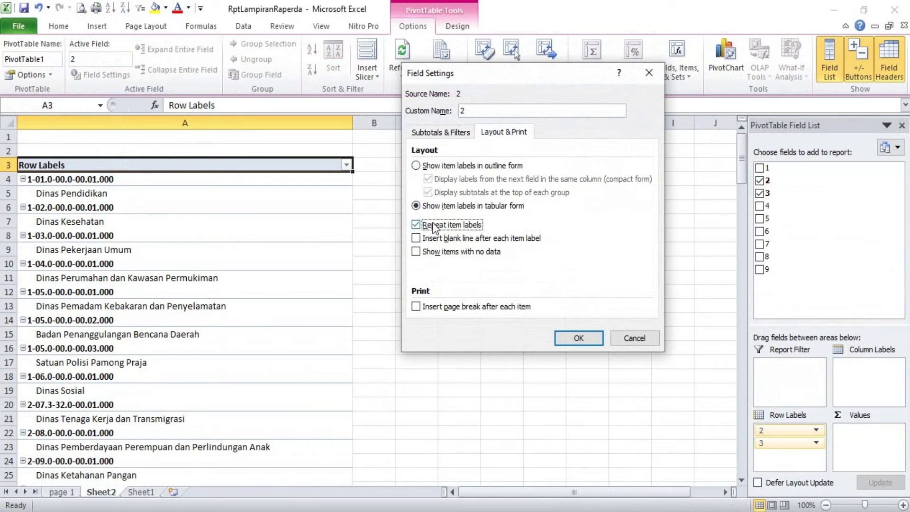
left_click(578, 337)
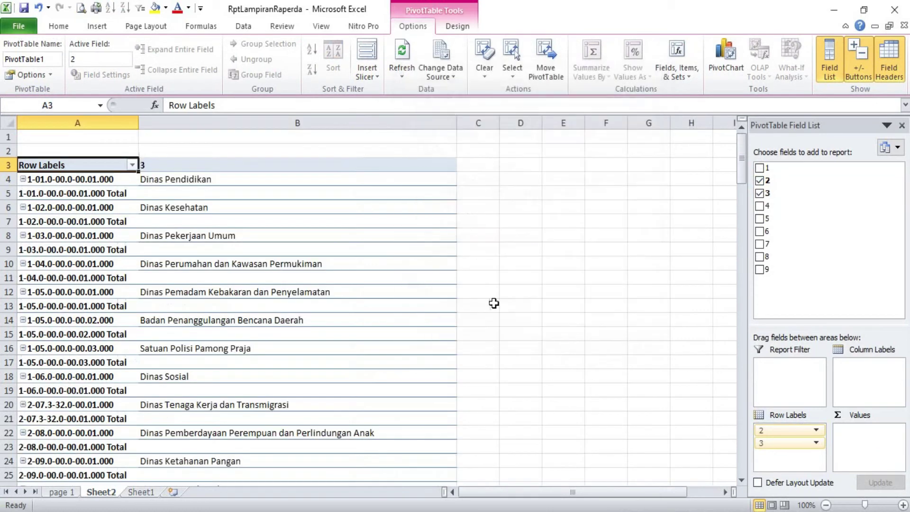
right_click(115, 199)
left_click(164, 294)
Copy the PivotTable codes and unit names in A4:B85 and paste them as values at A9 of Rekap_perSKPD in the CEK_HASIL_ENTRI workbook.
left_click_drag(66, 180, 199, 292)
key("ctrl+shift+Down")
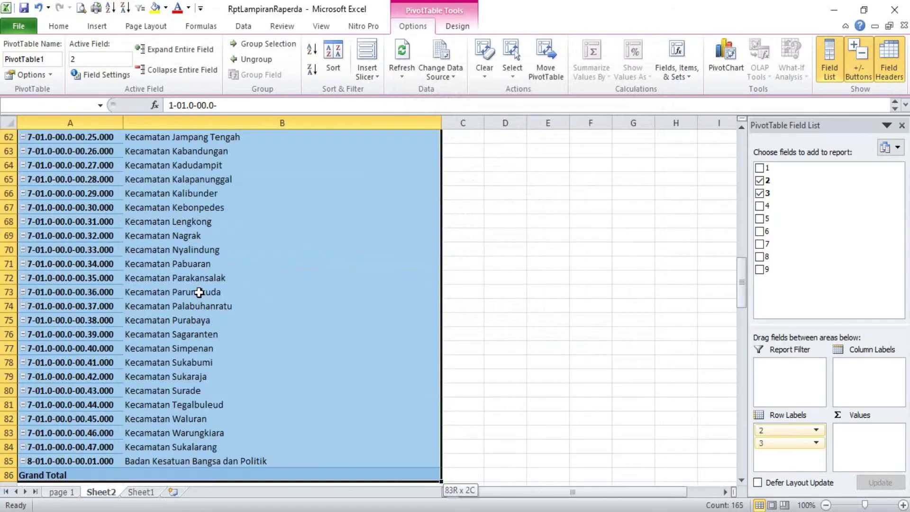
key("ctrl+c")
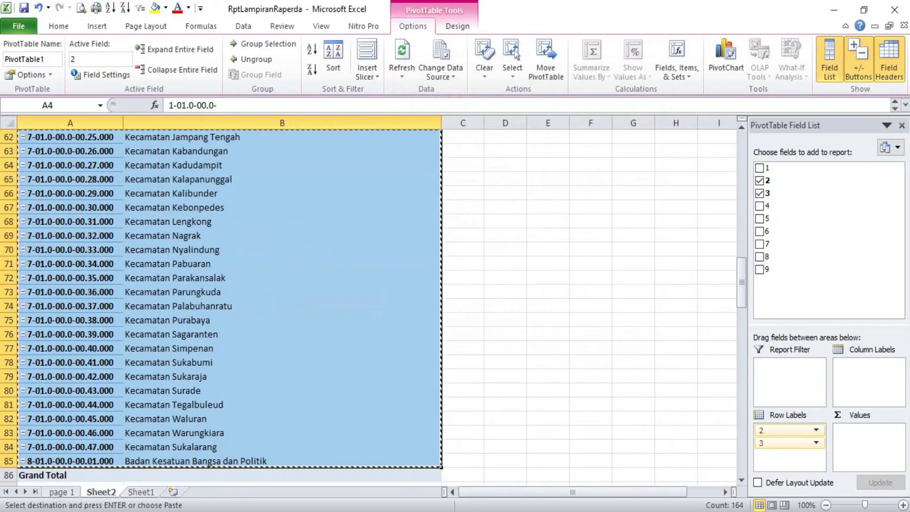
key("ctrl+Tab")
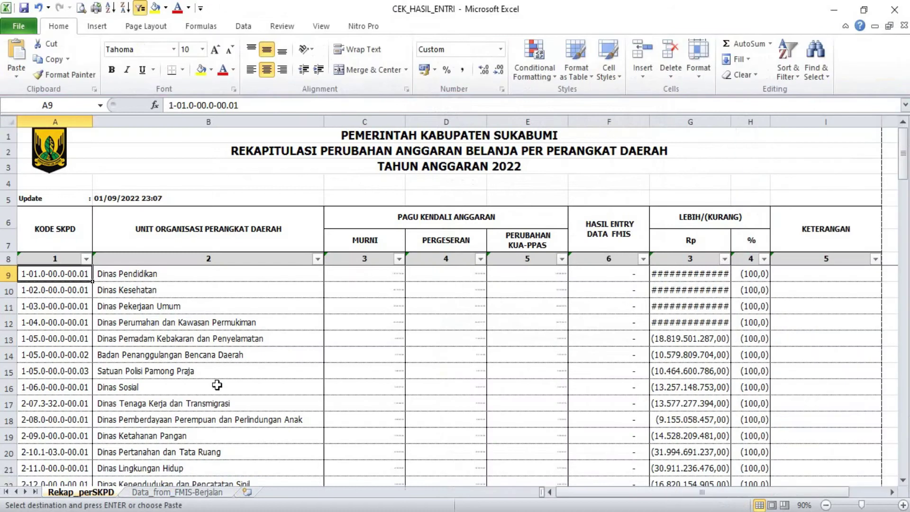
right_click(71, 278)
left_click(120, 81)
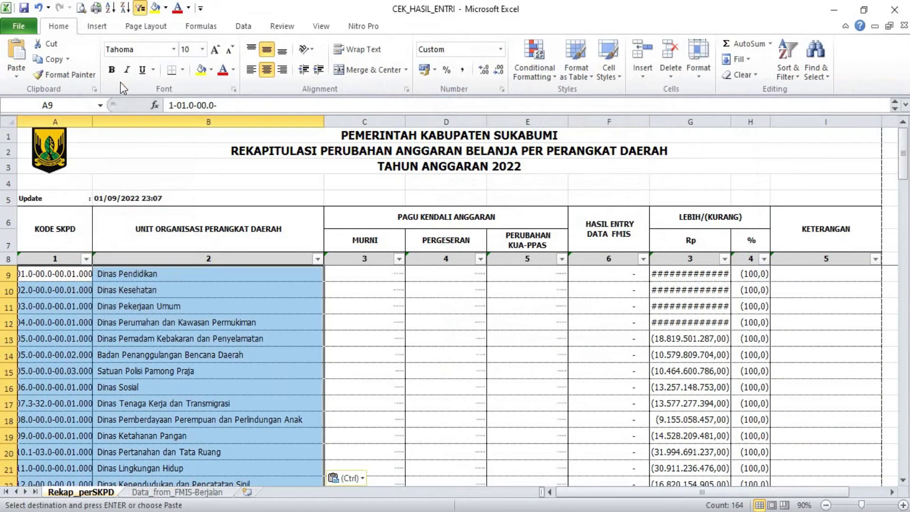
Check the pasted rows down to the last unit and widen column A to fit the full KODE SKPD codes.
scroll(235, 357, "down", 18)
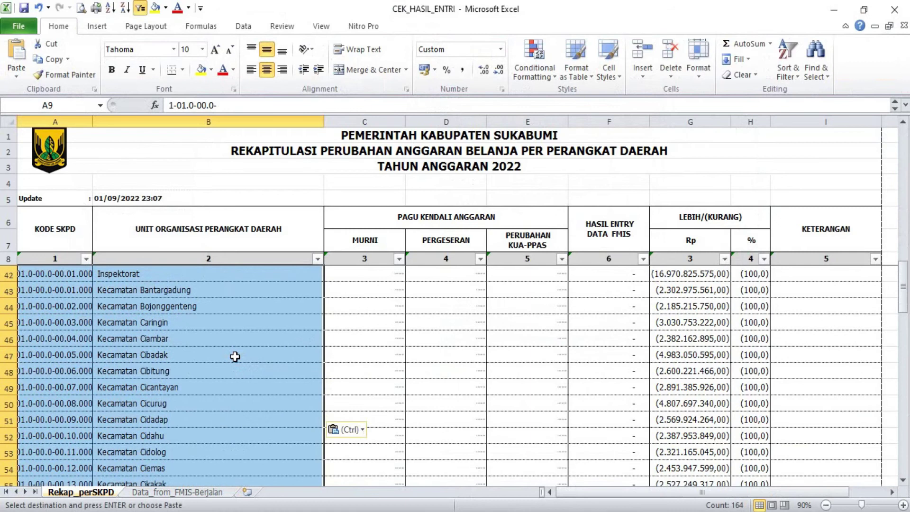
scroll(235, 357, "down", 6)
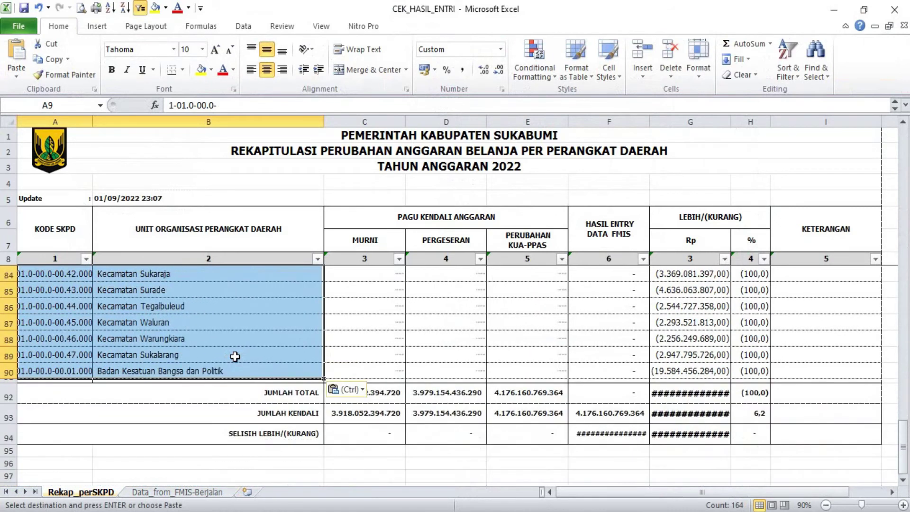
scroll(235, 356, "up", 2)
left_click(234, 359)
scroll(235, 361, "down", 1)
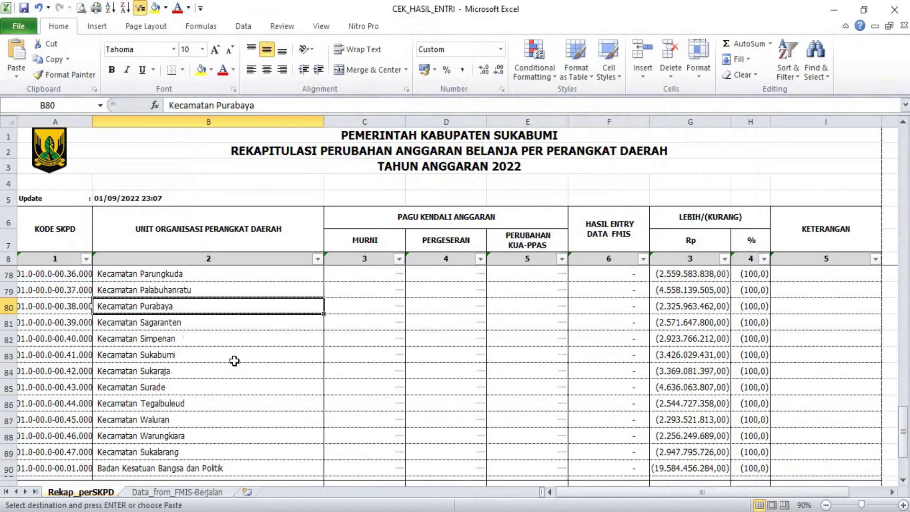
scroll(235, 361, "up", 20)
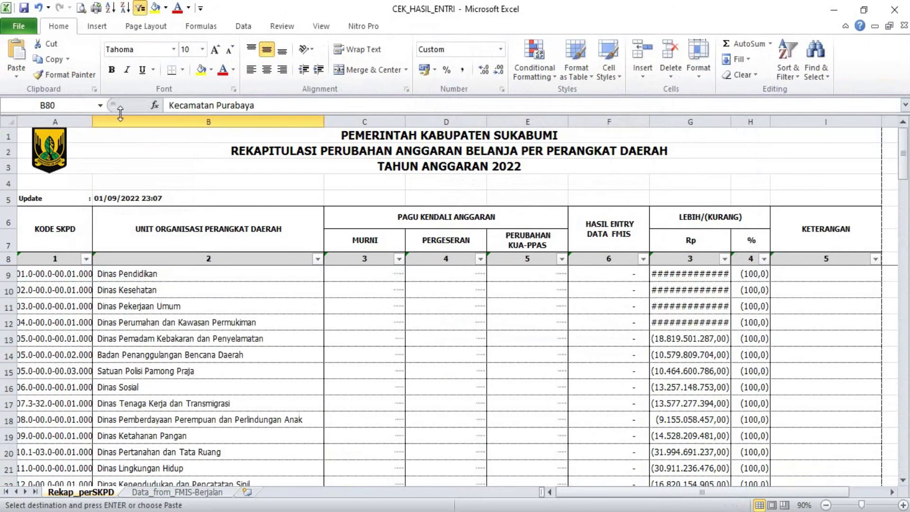
double_click(93, 121)
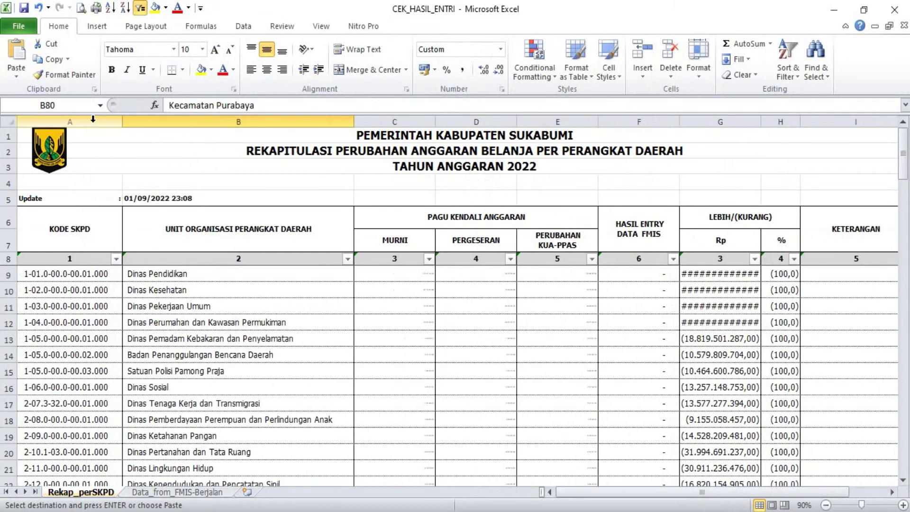
left_click_drag(122, 123, 112, 122)
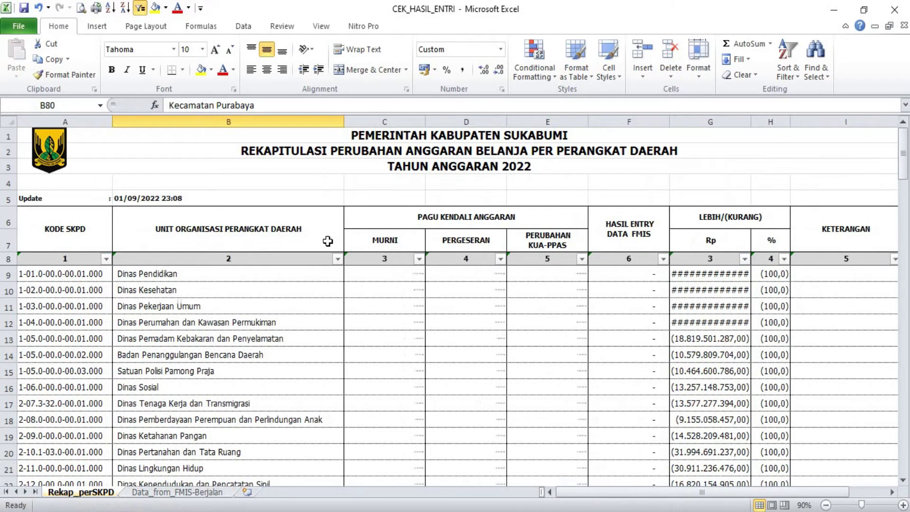
Copy the filtered page 1 records of RptLampiranRaperda from B8 through column I and paste them as values at A4 of Data_from_FMIS-Berjalan in CEK_HASIL_ENTRI.
key("alt+Tab")
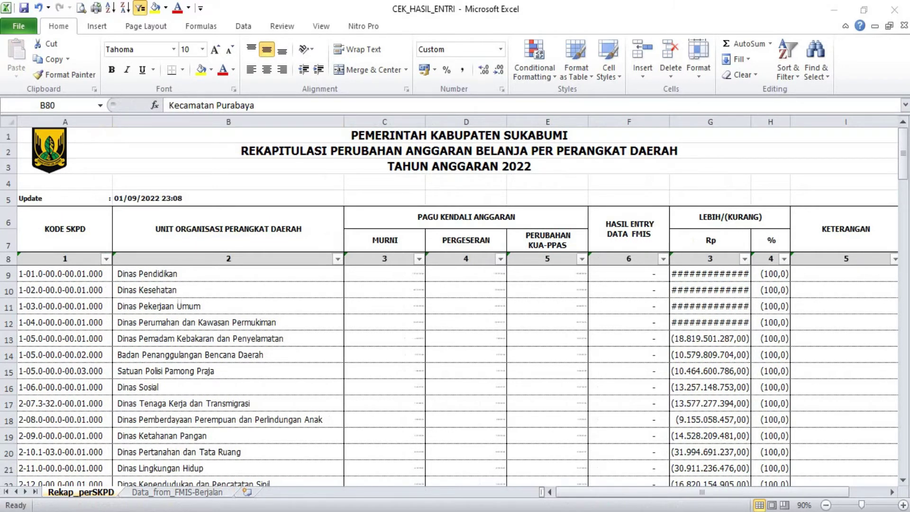
left_click(65, 493)
scroll(391, 293, "up", 15)
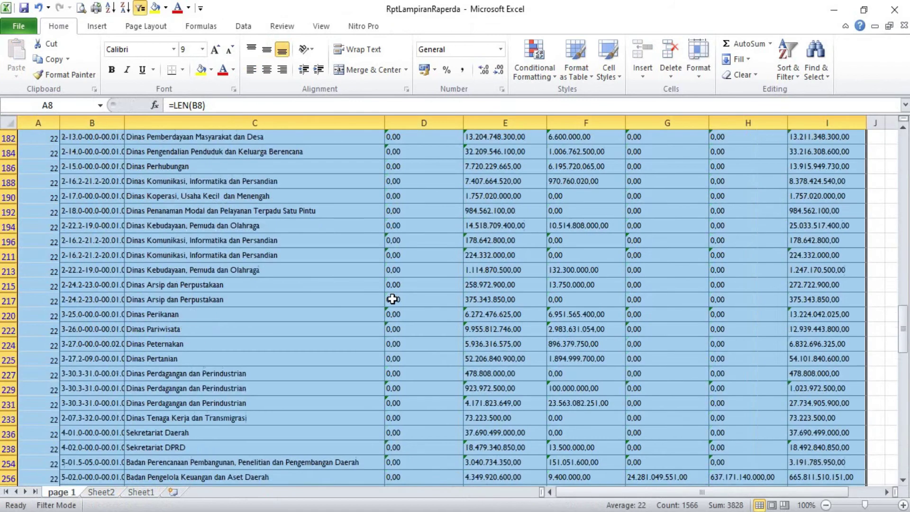
left_click_drag(102, 212, 833, 269)
key("ctrl+shift+Down")
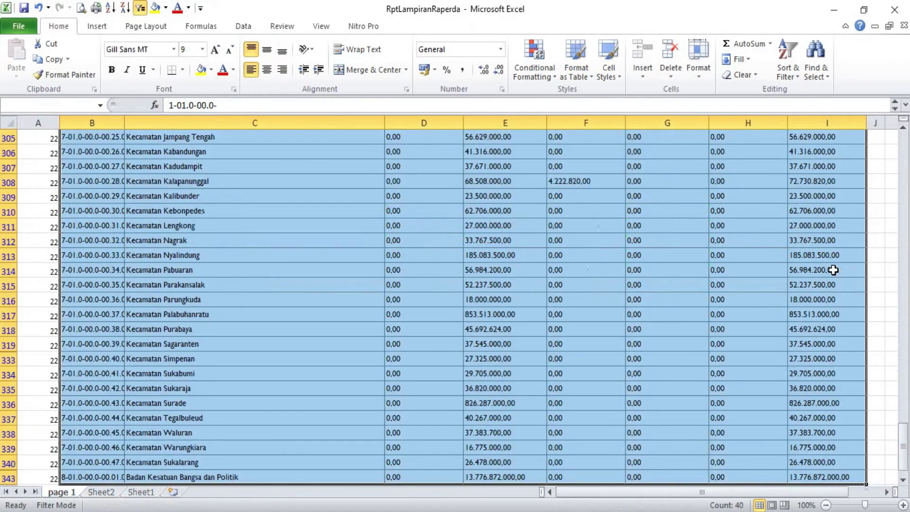
right_click(457, 245)
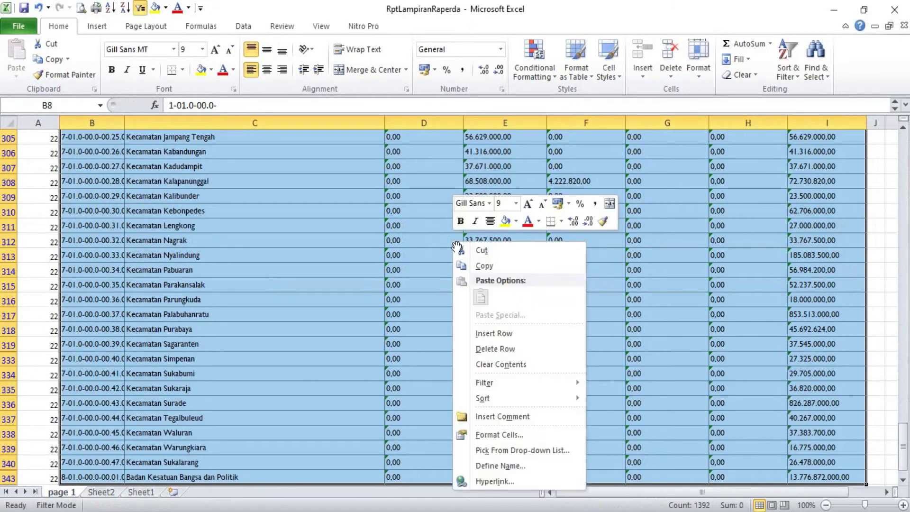
left_click(490, 266)
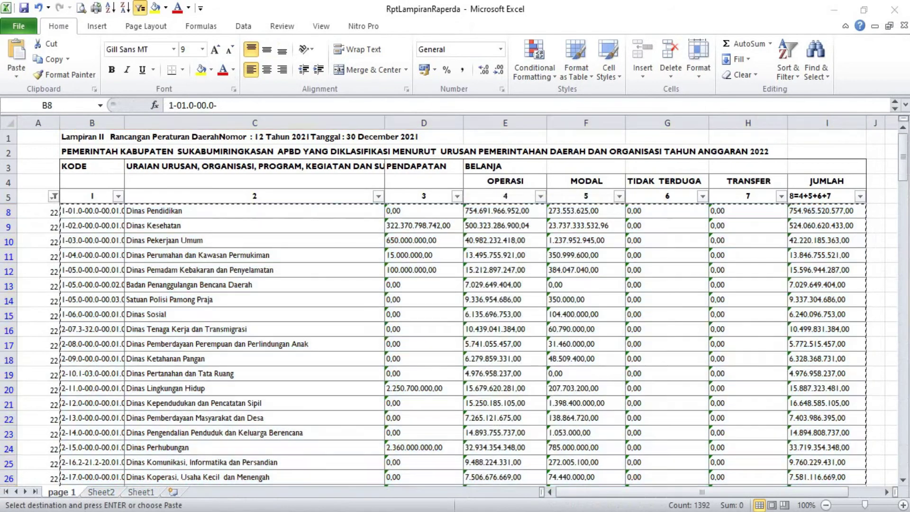
key("ctrl+Tab")
left_click(214, 493)
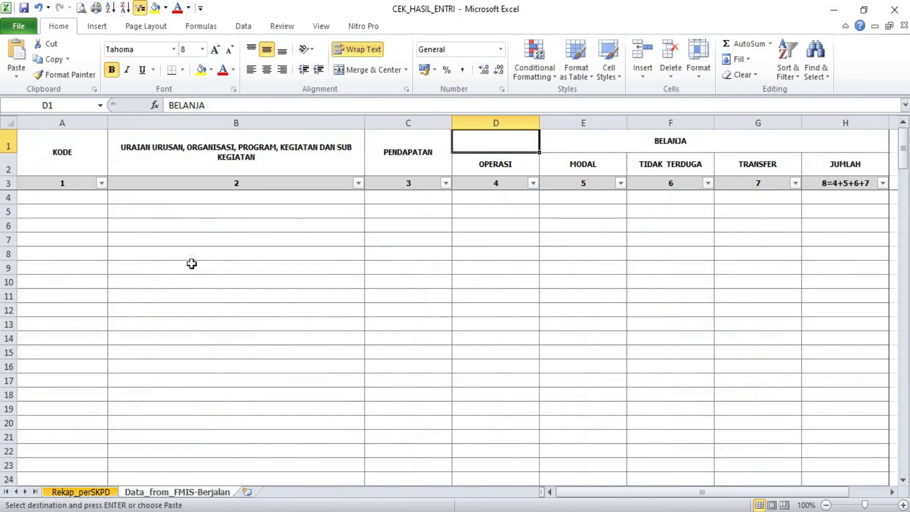
right_click(93, 200)
left_click(143, 257)
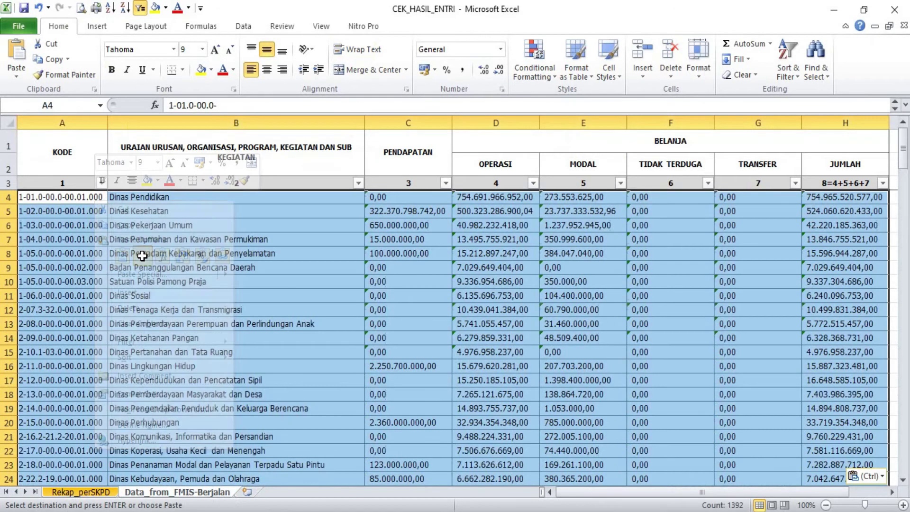
Convert the text amounts from C4 through column H down to the last record to numbers, formatted in comma style without decimals.
left_click(381, 194)
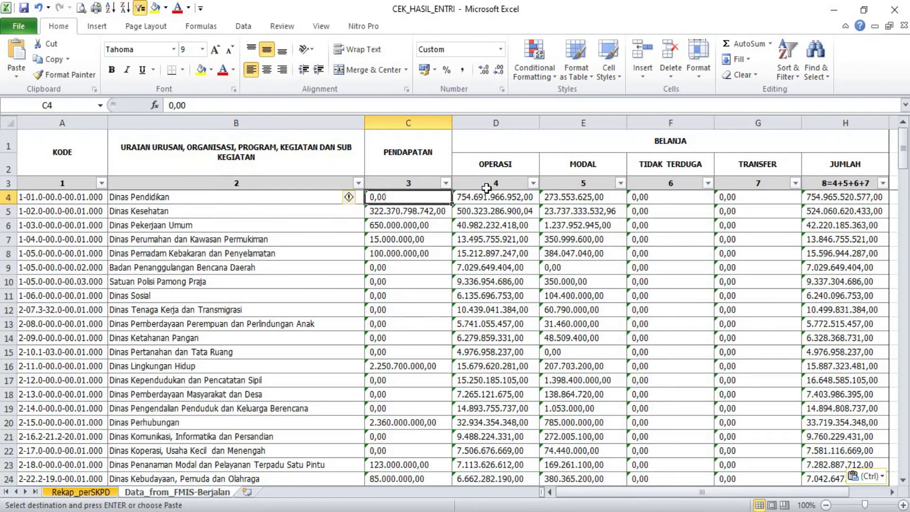
left_click(849, 196, "shift")
key("ctrl+shift+Down")
key("ctrl+BackSpace")
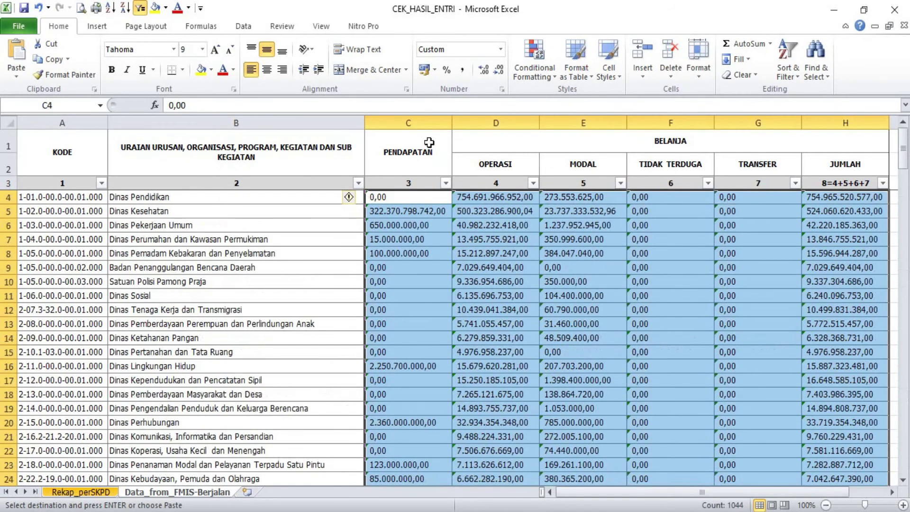
left_click(349, 196)
left_click(372, 233)
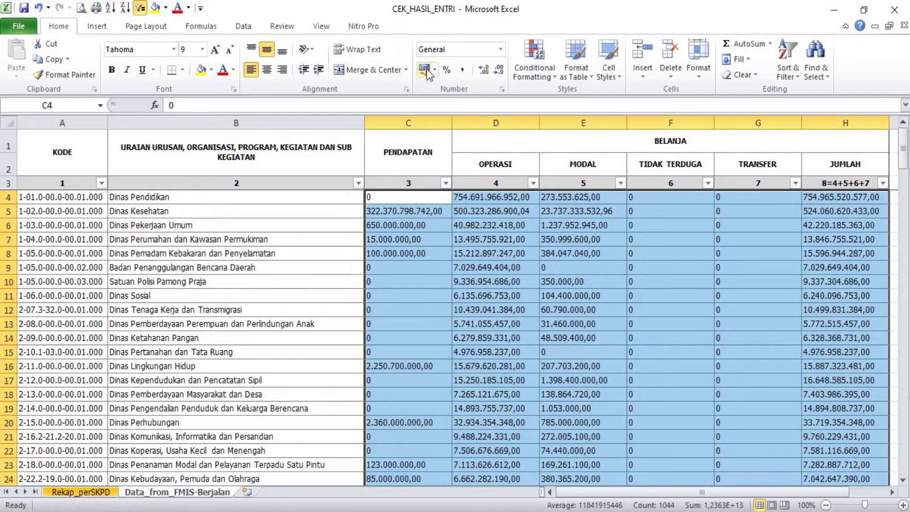
left_click(462, 70)
double_click(498, 70)
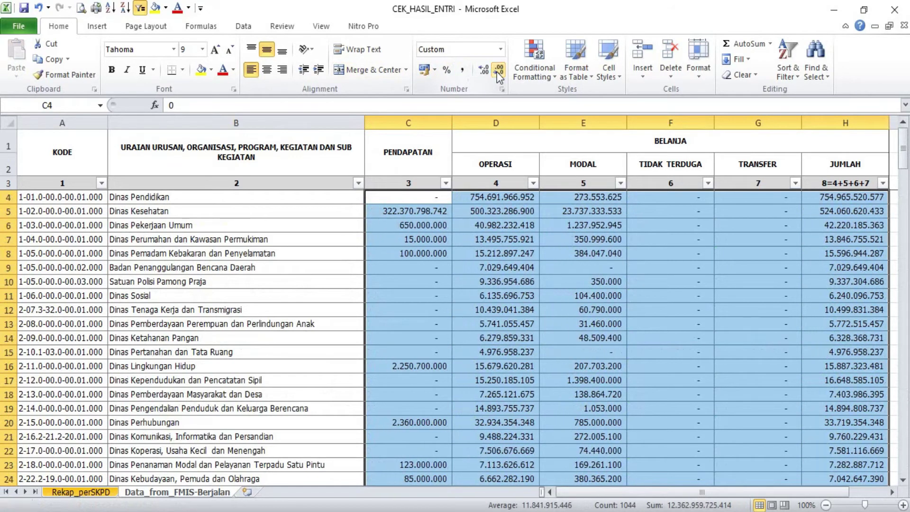
Clear the HASIL ENTRY DATA FMIS column on Rekap_perSKPD from F9 down to the last unit.
left_click(113, 492)
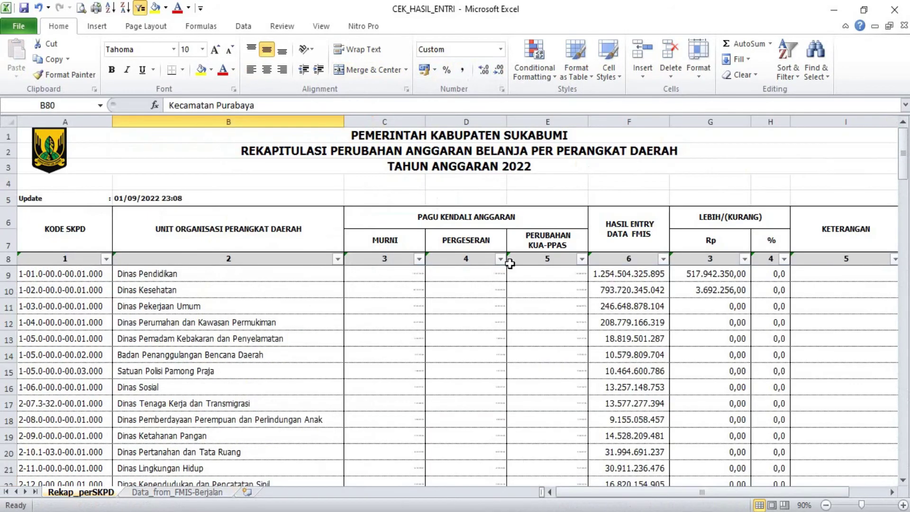
left_click(643, 269)
key("ctrl+shift+Down")
key("Delete")
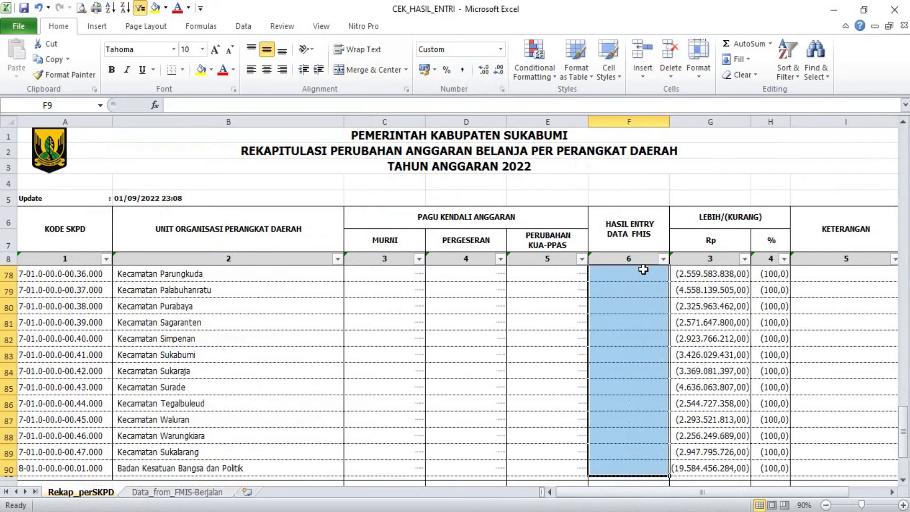
Enter a SUMIF formula in F9 that matches B9 against column B of Data_from_FMIS-Berjalan and sums that sheet's column H.
type("=sumi")
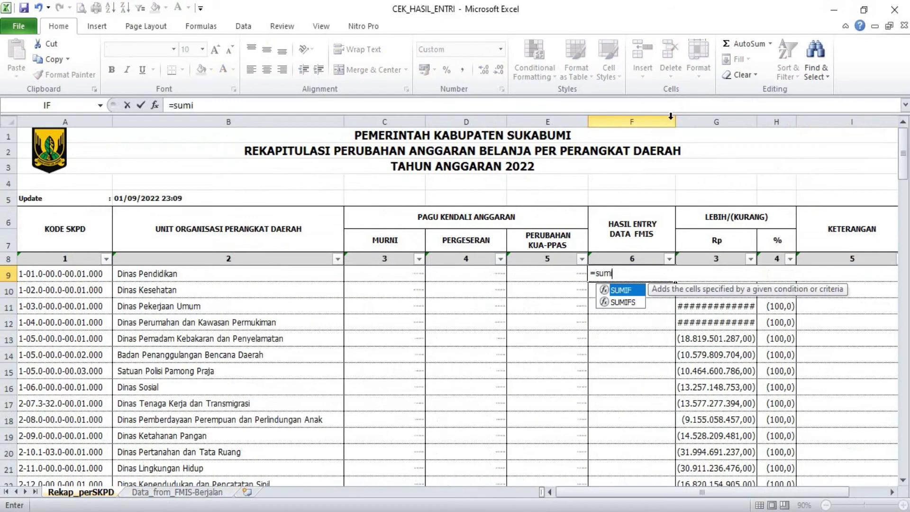
key("Tab")
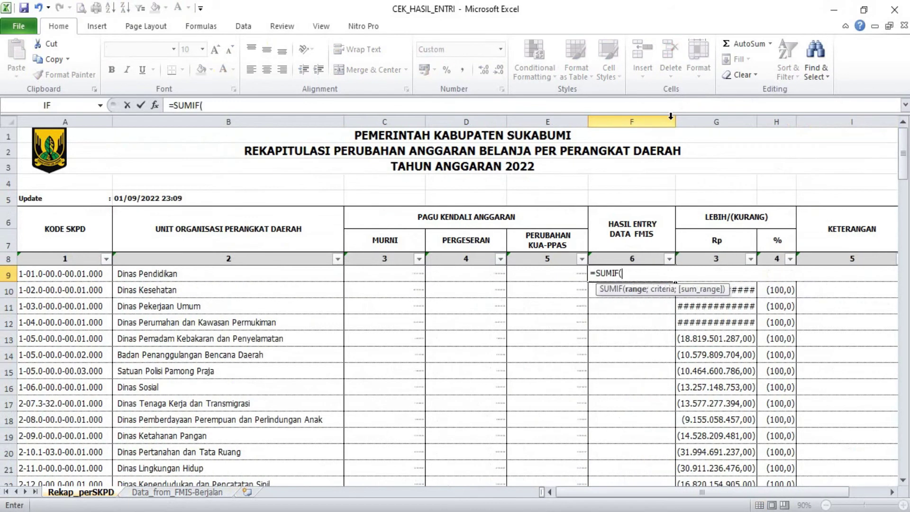
left_click(173, 492)
left_click(236, 123)
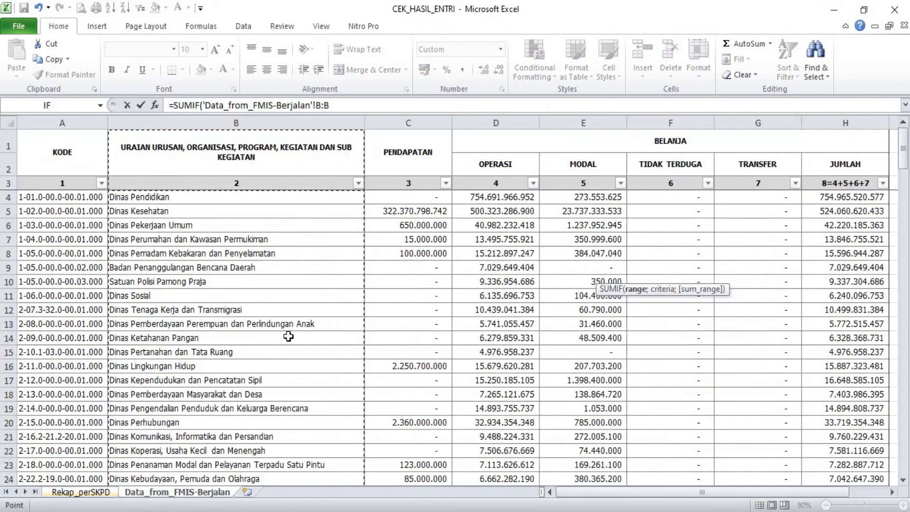
type(";")
left_click(80, 492)
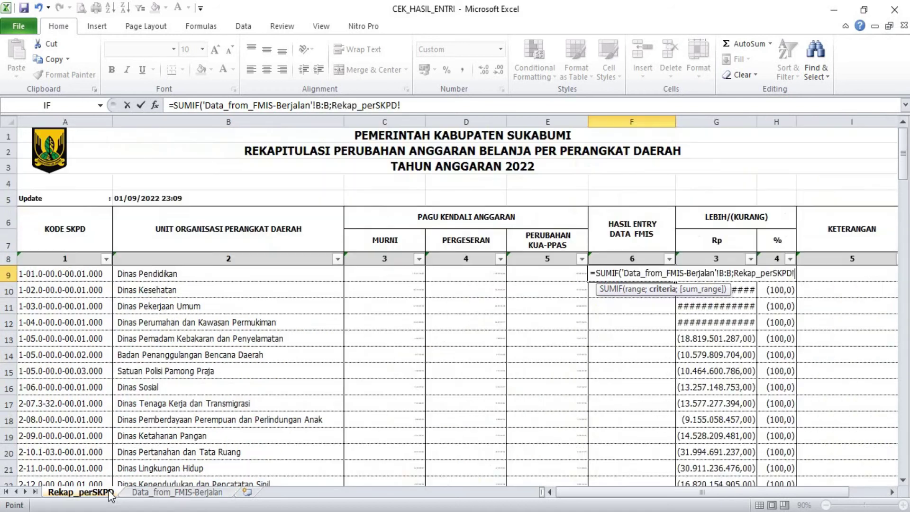
left_click(158, 269)
type(";")
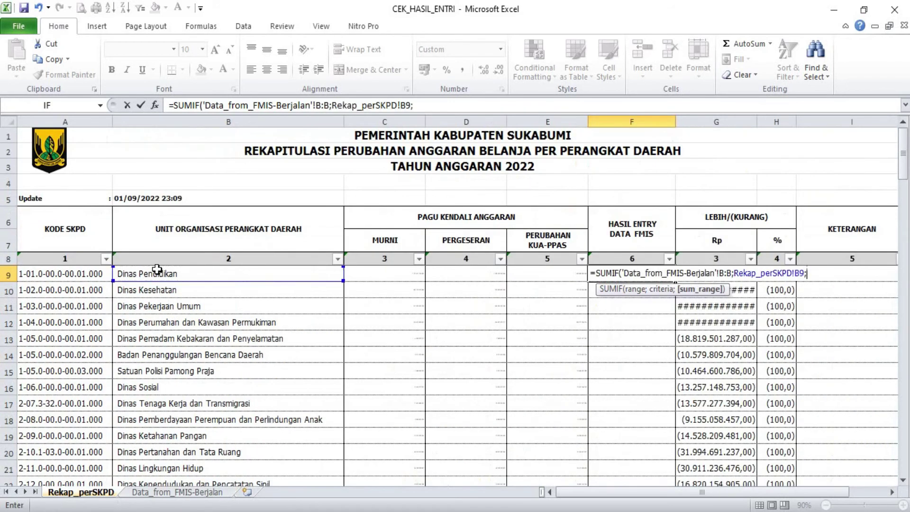
left_click(188, 492)
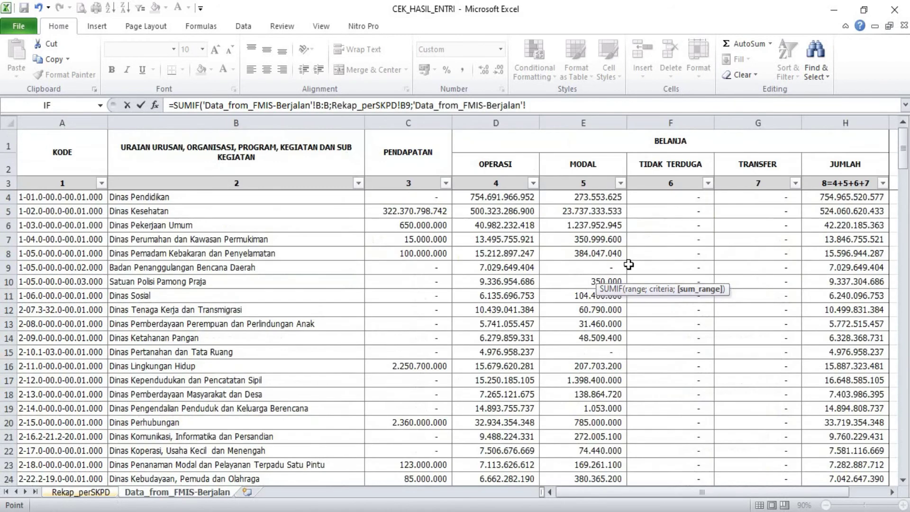
left_click(836, 118)
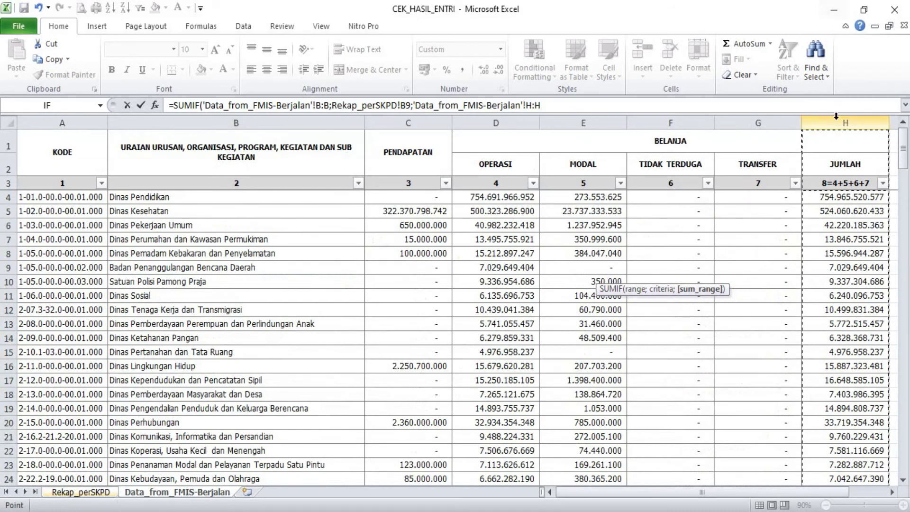
key("Return")
key("Up")
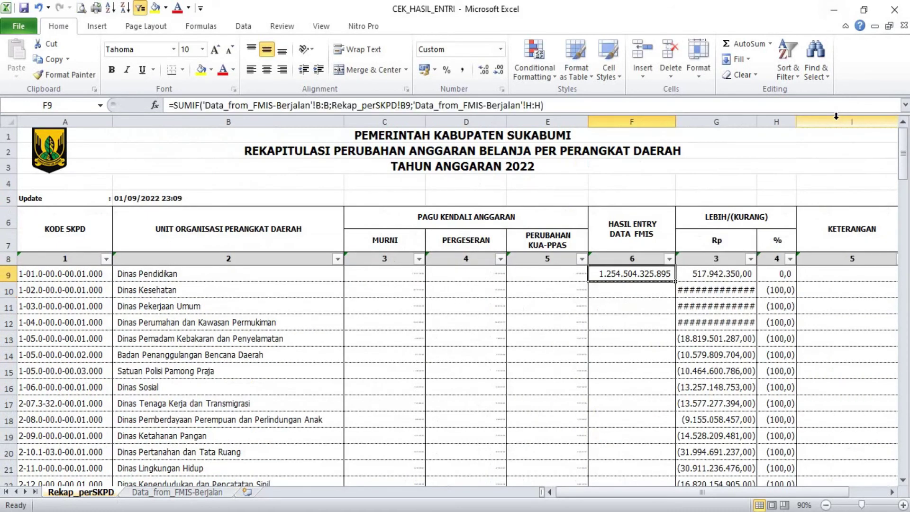
Fill the SUMIF formula from F9 down to the last unit and check the filled results through to the total rows.
double_click(675, 282)
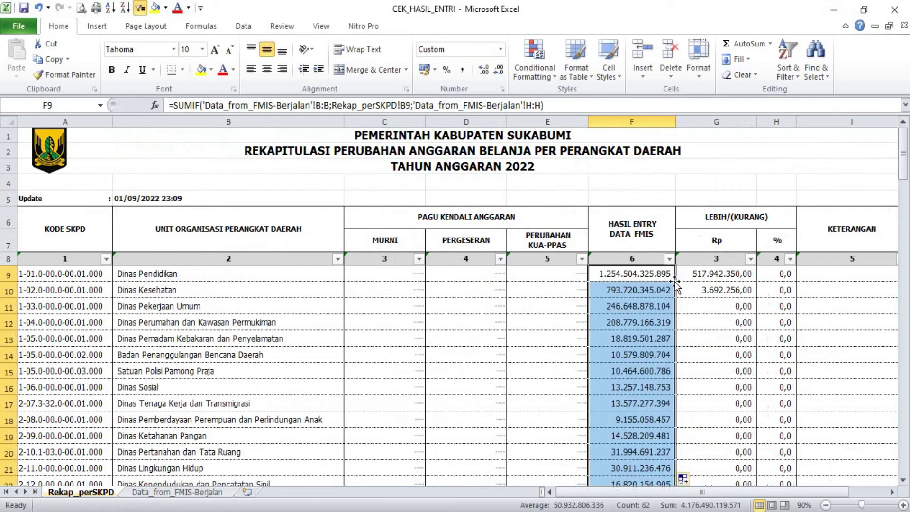
scroll(699, 307, "down", 5)
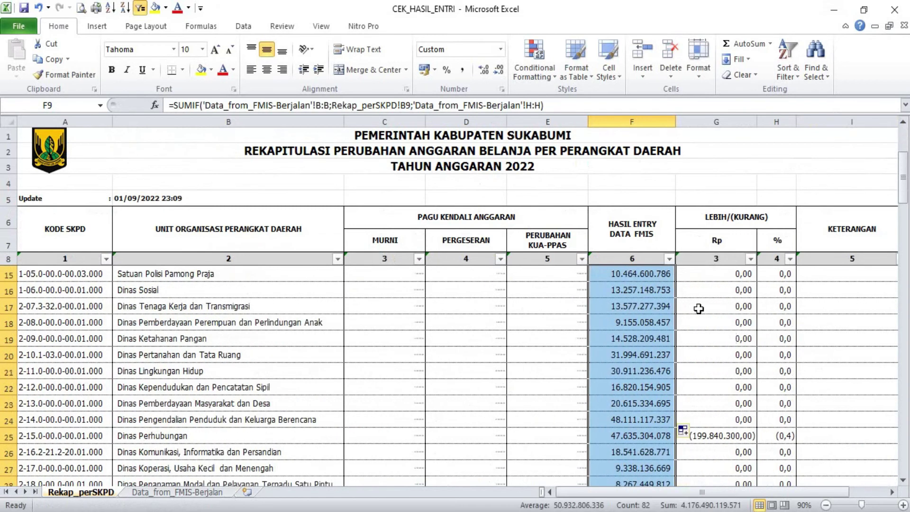
scroll(698, 308, "down", 10)
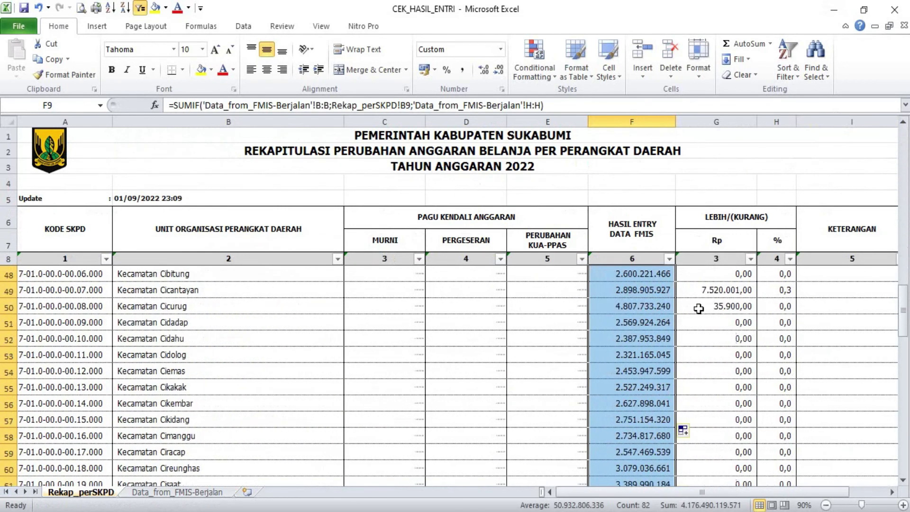
scroll(698, 308, "down", 10)
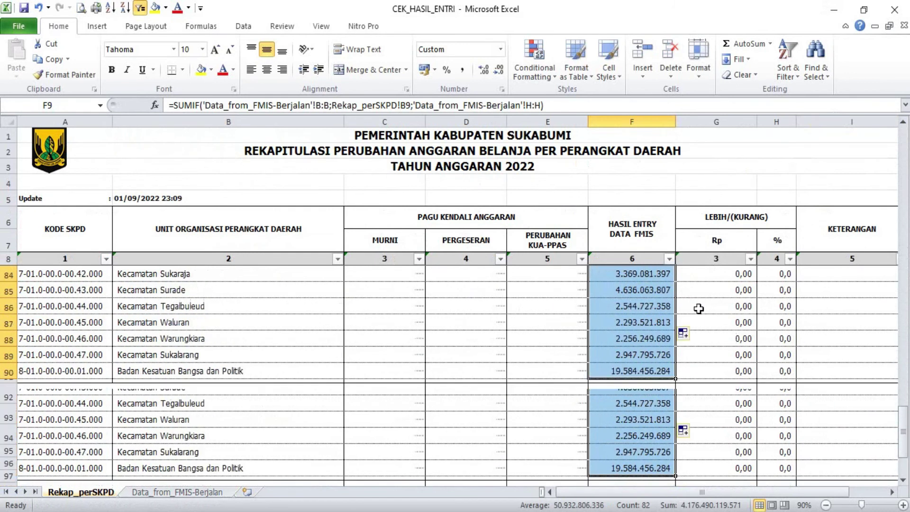
scroll(698, 308, "up", 2)
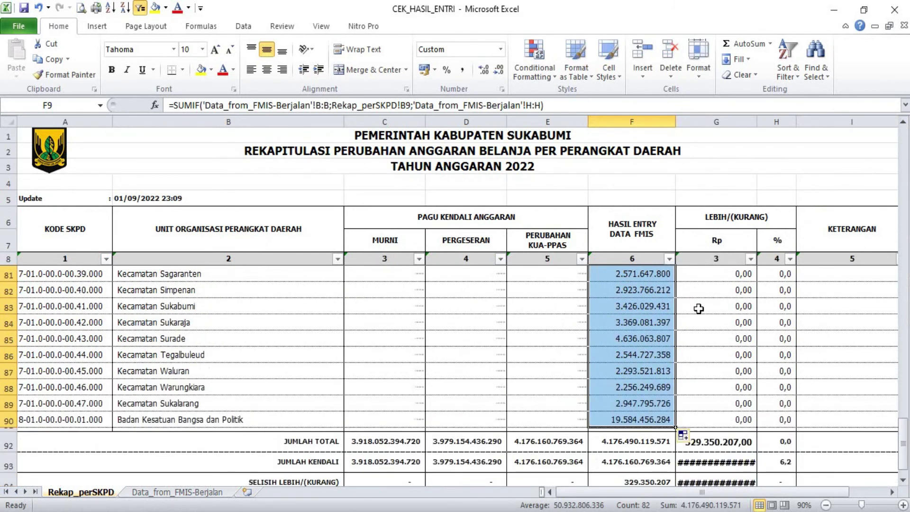
Inspect the LEBIH/(KURANG) Rp formula in G84 without changing it and return to the first unit.
left_click(720, 376)
double_click(720, 376)
key("ctrl+Return")
scroll(635, 372, "up", 20)
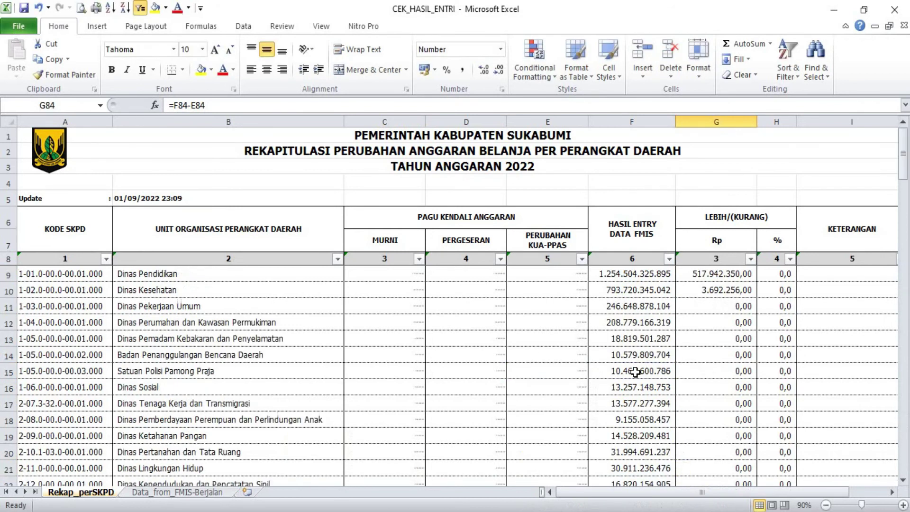
Review the SUMIF formula in F9 and the source records on the Data_from_FMIS-Berjalan sheet.
left_click(643, 274)
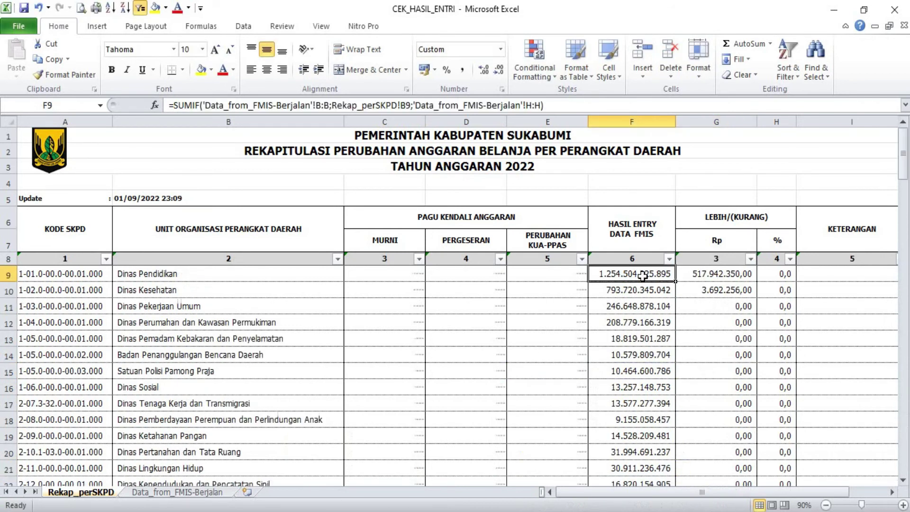
key("F2")
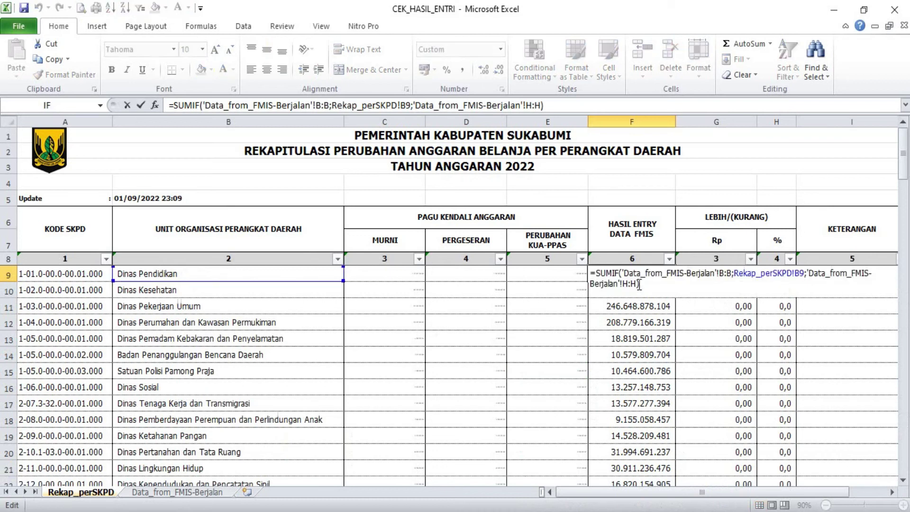
key("Return")
left_click(180, 492)
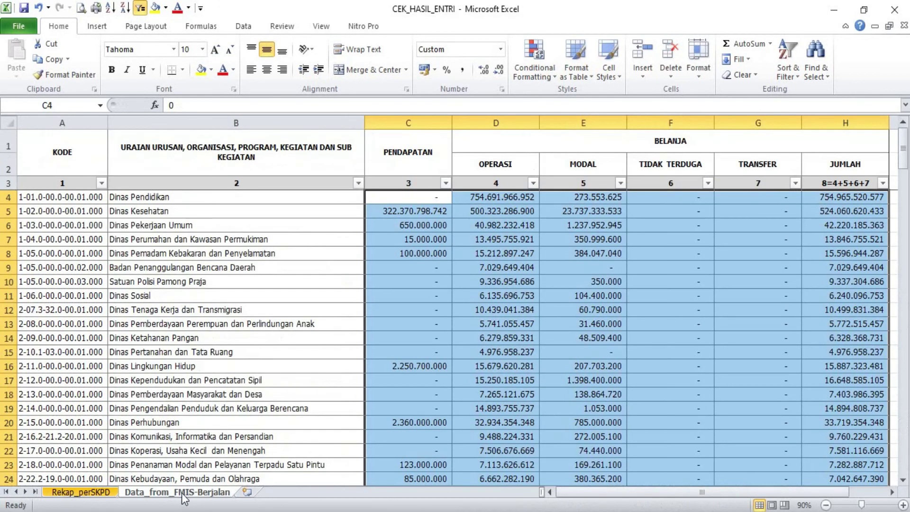
key("ctrl+Home")
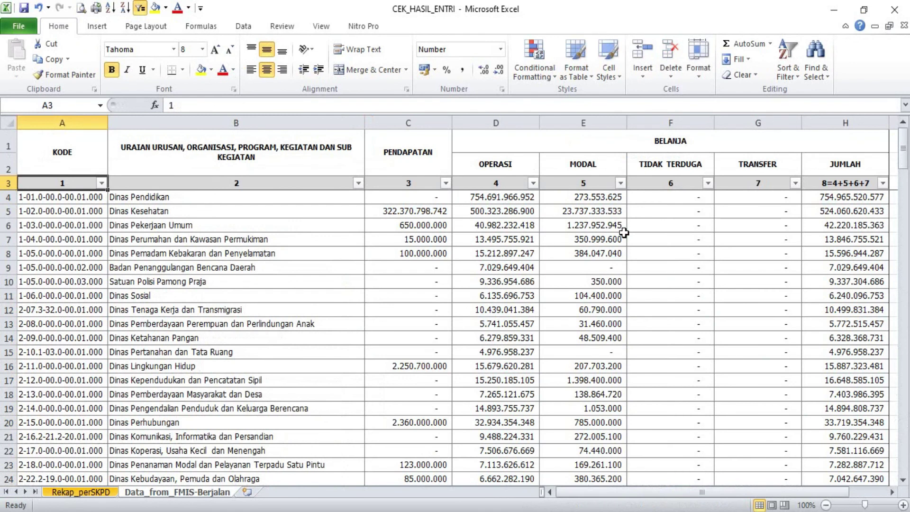
Inspect the formula behind the Update date in B5 of Rekap_perSKPD, leaving it as it is.
left_click(83, 492)
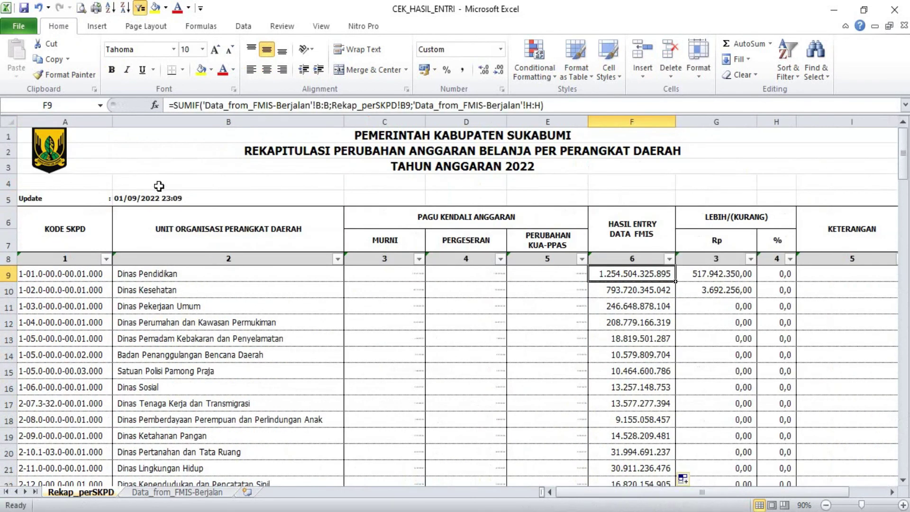
left_click(153, 201)
double_click(153, 201)
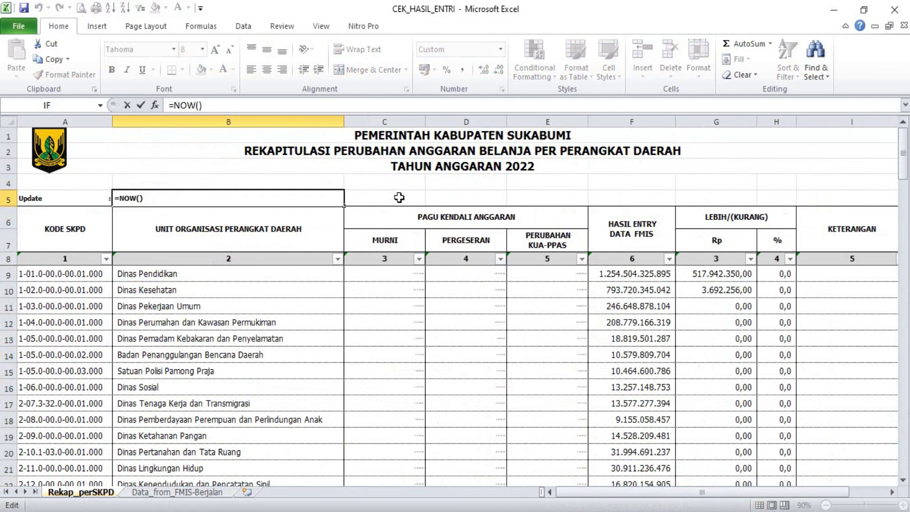
key("Return")
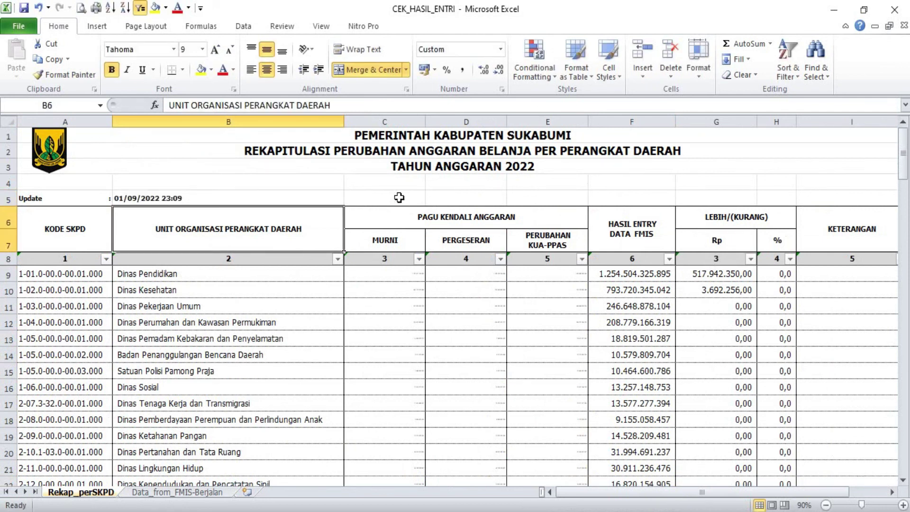